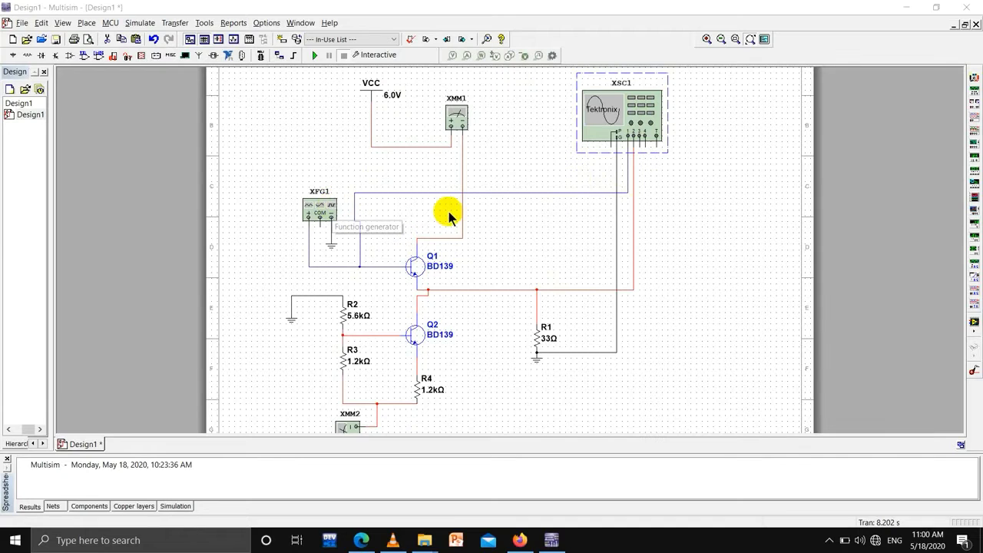
Open oscilloscope XSC1 and set channel 1 to 20 V and channel 2 to 10 V per division
double_click(634, 115)
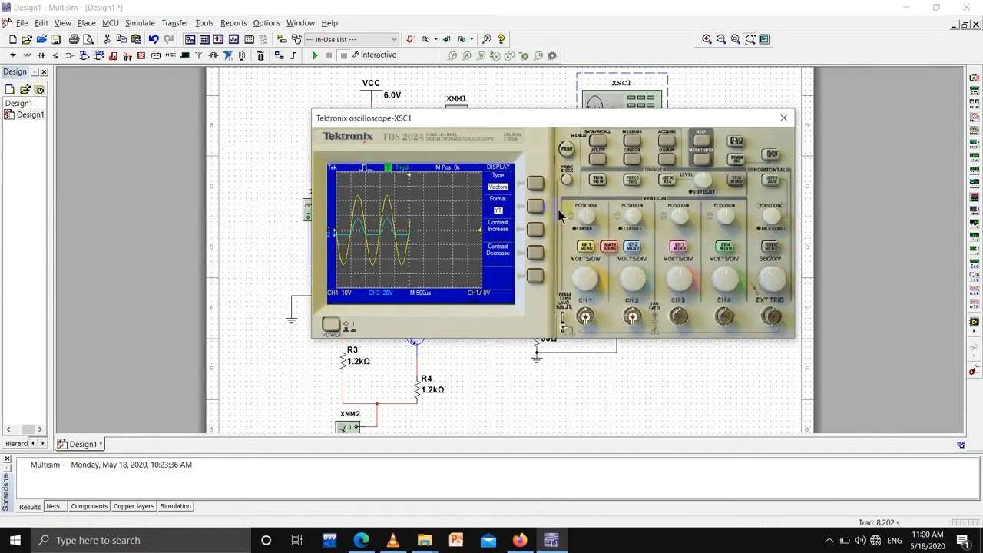
mouse_move(595, 280)
left_mouse_down()
mouse_move(585, 269)
mouse_move(594, 281)
left_mouse_up()
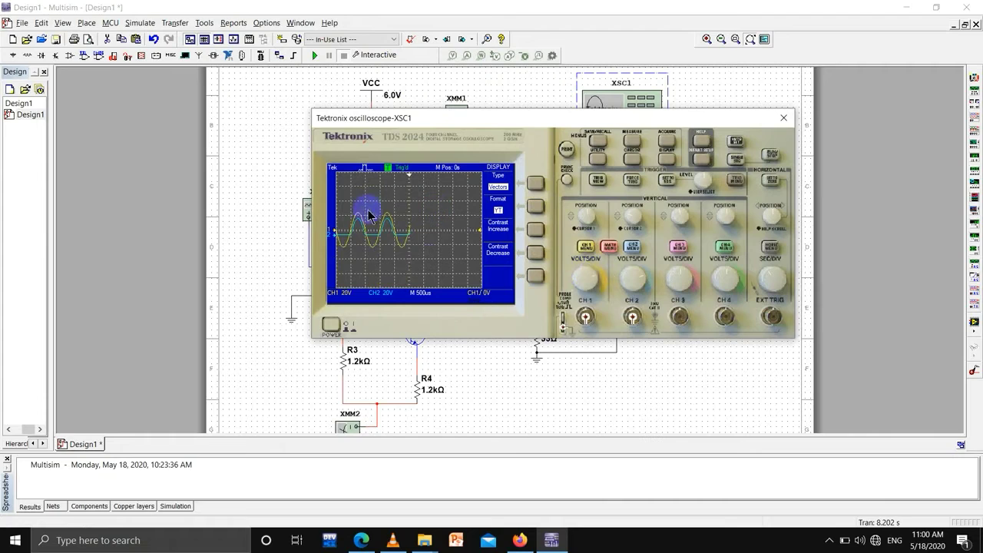
left_click_drag(641, 277, 641, 274)
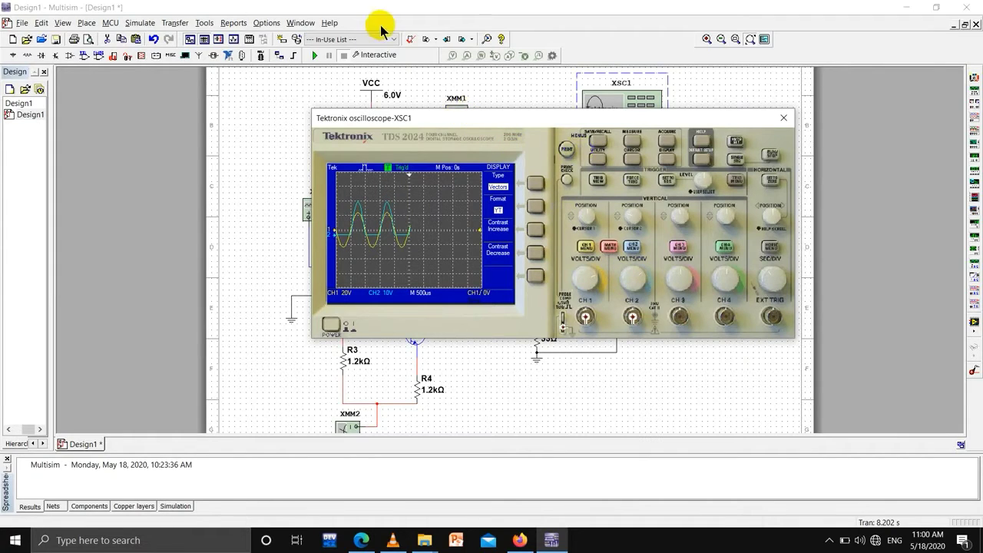
Run the simulation and set the oscilloscope to 5 V per division on channel 1 and 2 V per division on channel 2
left_click(315, 55)
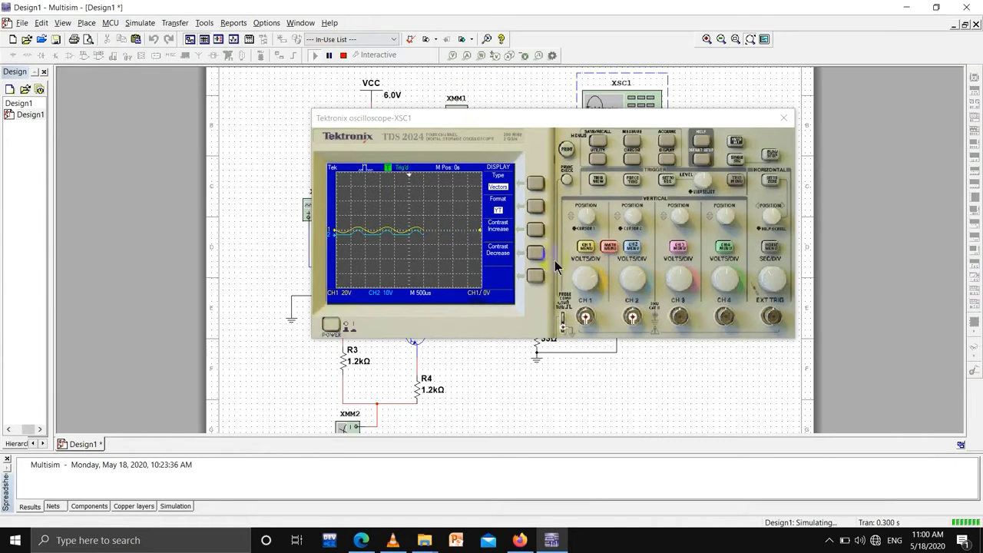
left_click(594, 280)
left_click(593, 276)
left_click(592, 276)
left_click(587, 274)
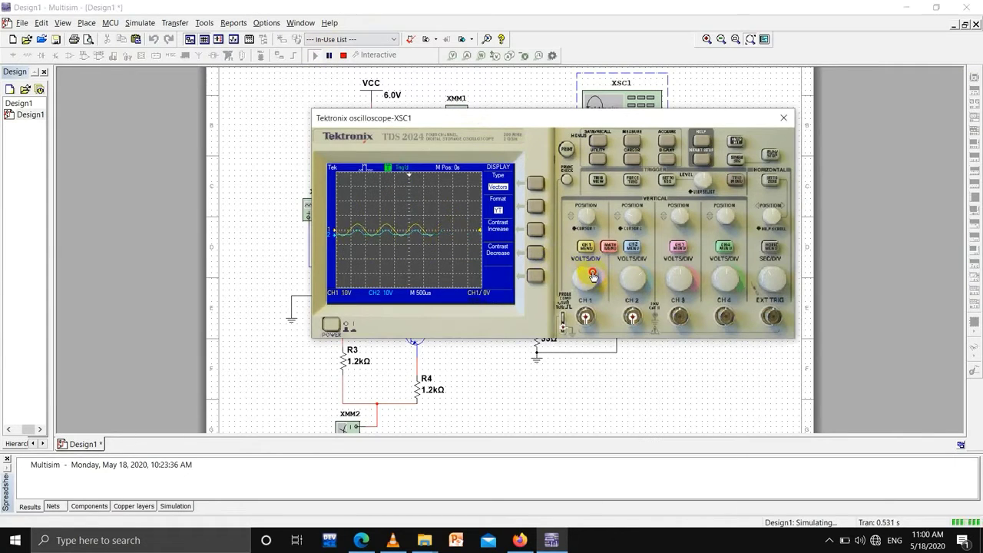
left_click(591, 276)
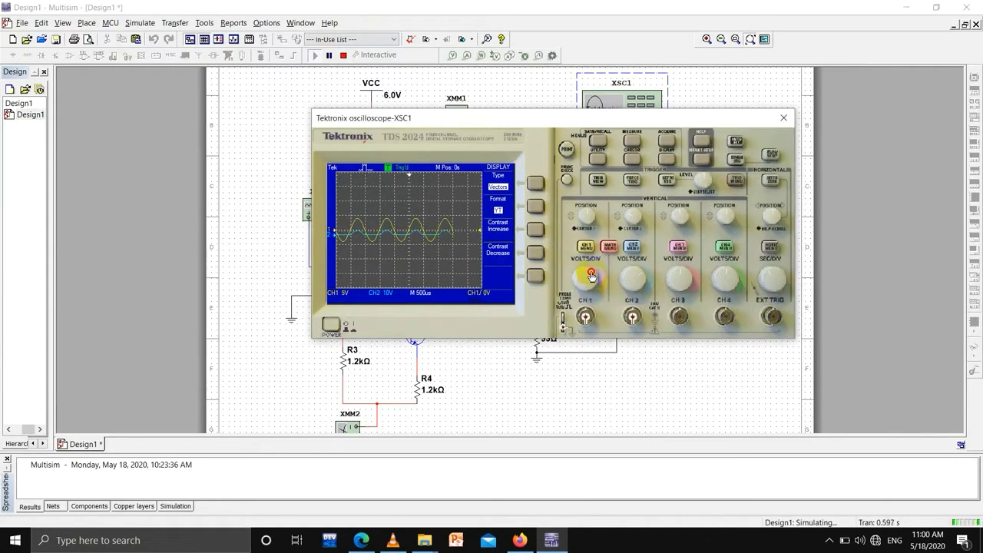
left_click(636, 278)
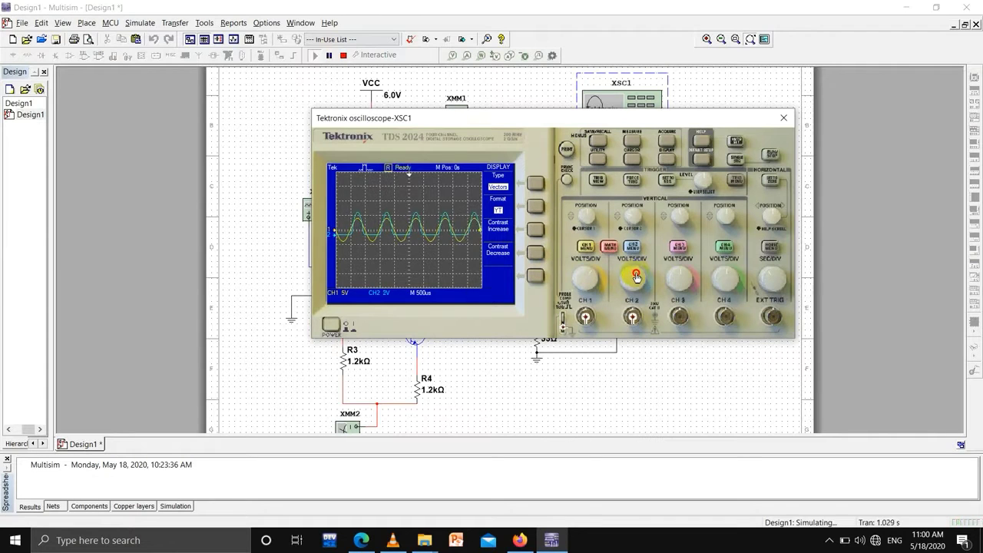
left_click(636, 278)
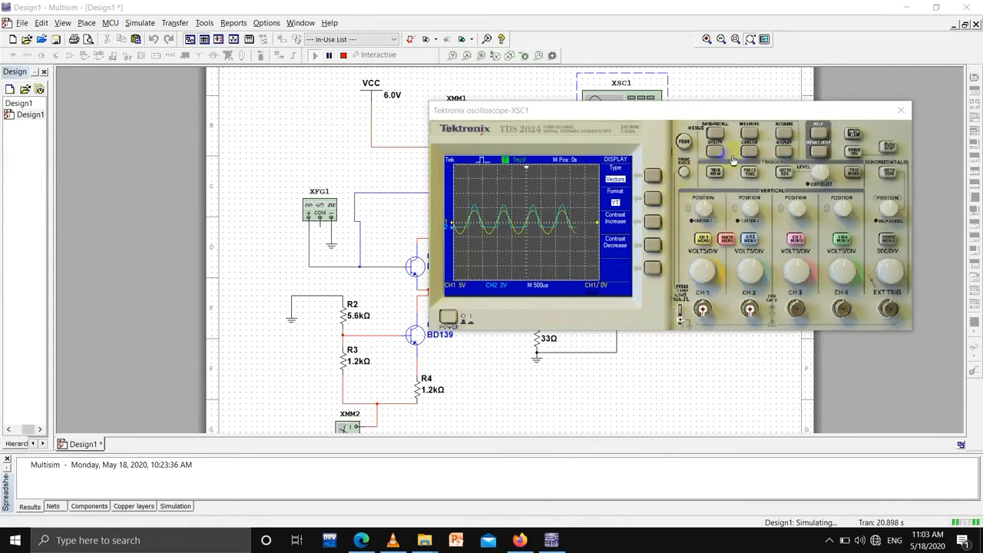
Switch the oscilloscope display format to XY and set channel 1 to 500 mV per division
left_click(649, 200)
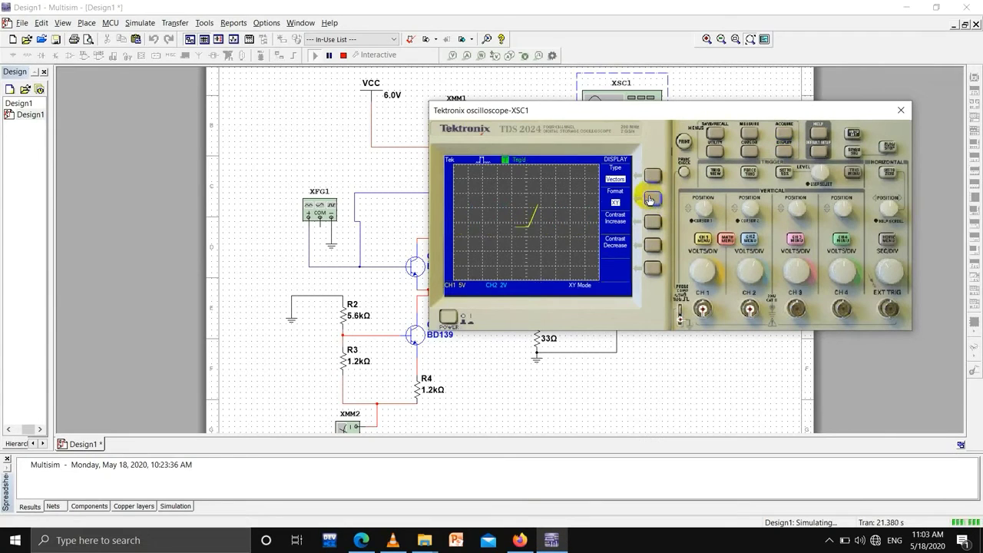
left_click(703, 270)
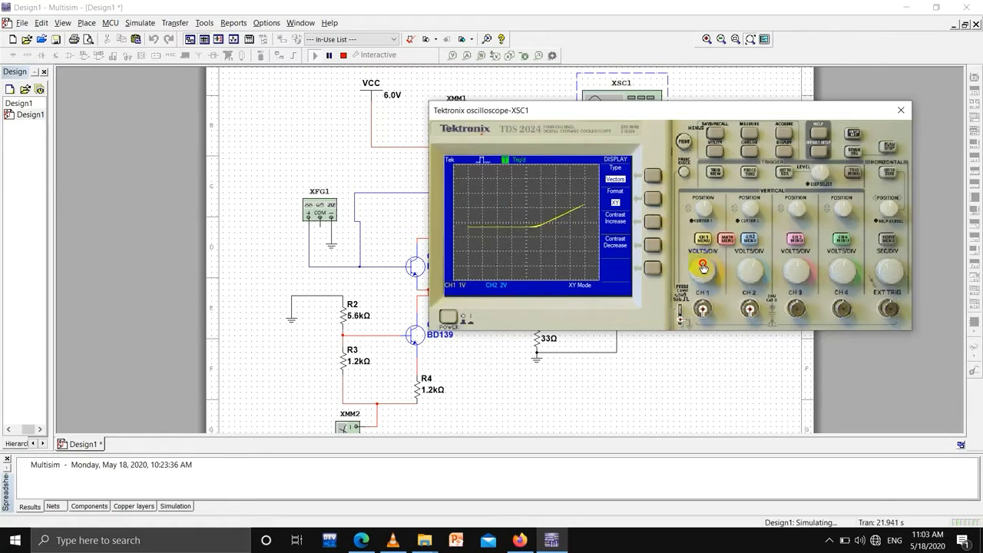
left_click(698, 267)
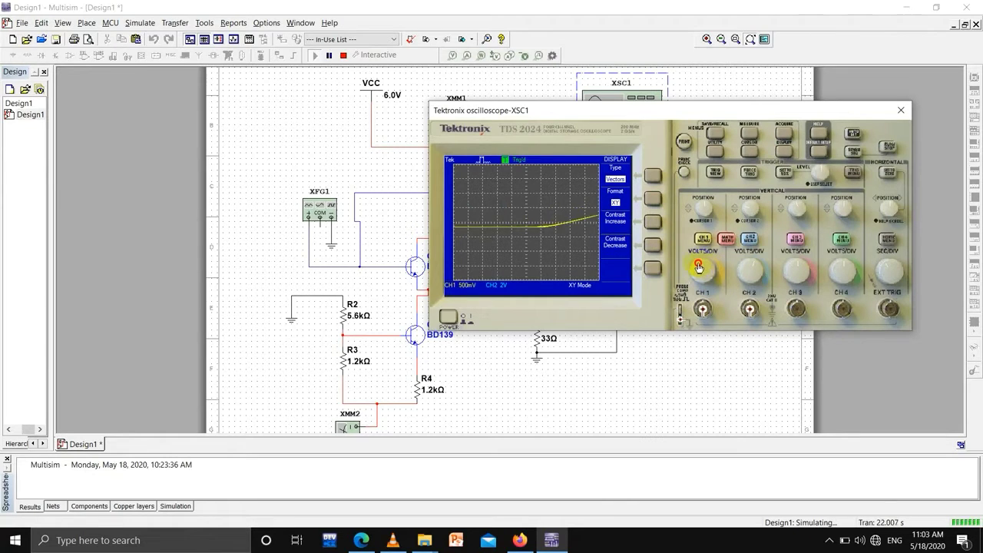
Show the oscilloscope's mean measurements for both channels and check the signal settings of function generator XFG1
left_click(749, 136)
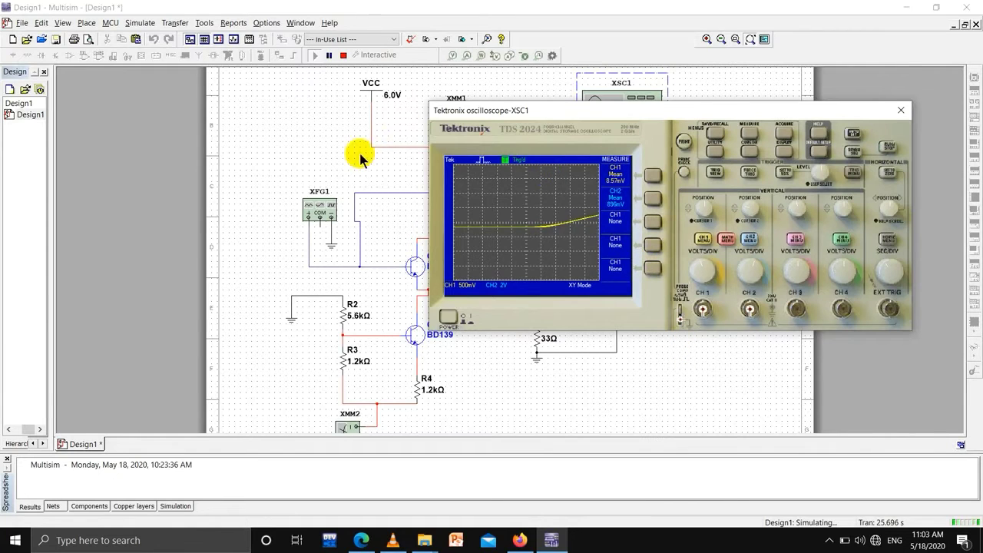
double_click(326, 211)
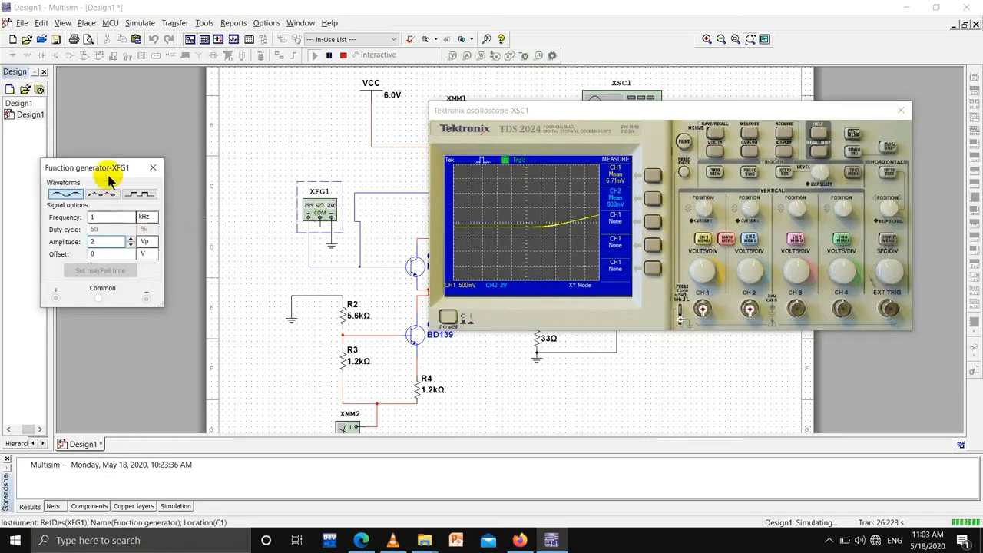
left_click_drag(100, 168, 245, 149)
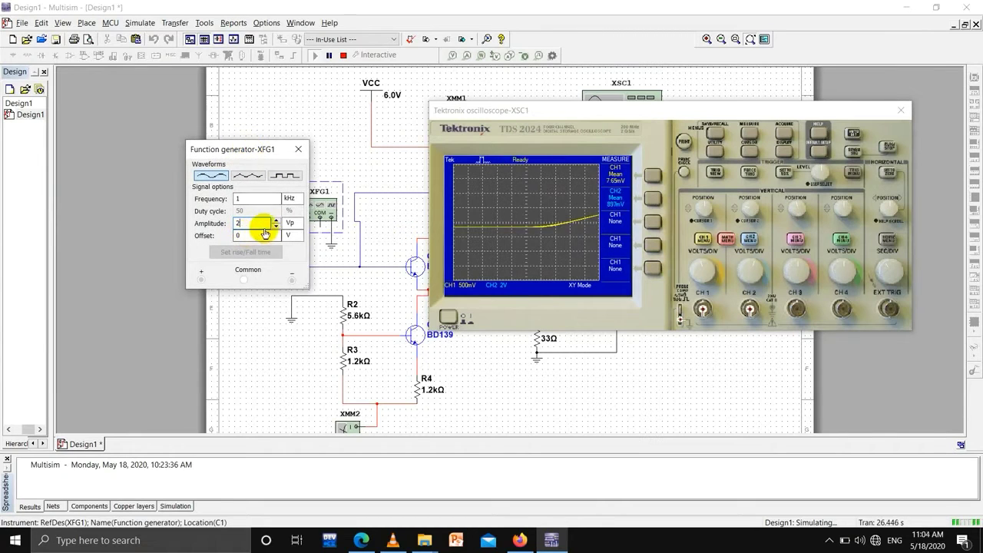
left_click(299, 151)
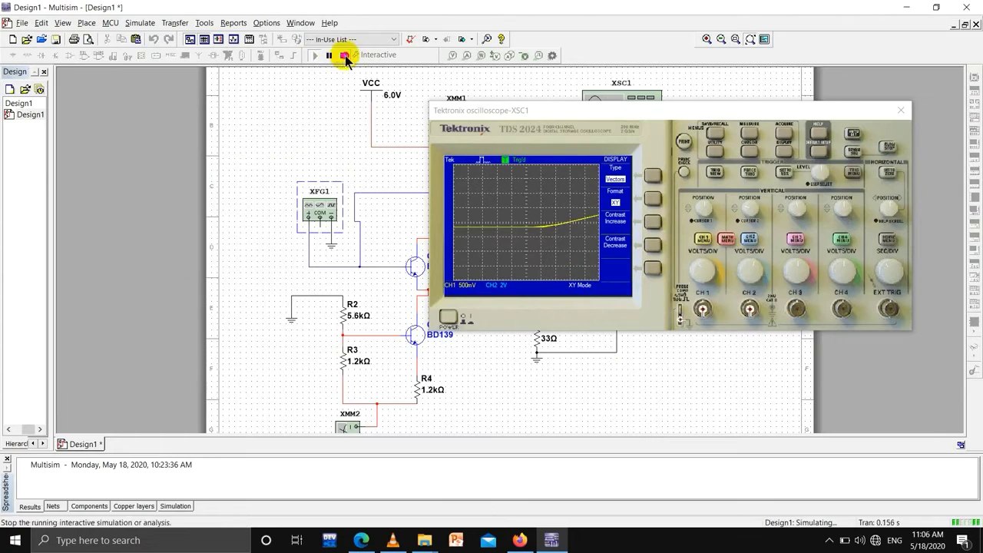
Restart the simulation with the oscilloscope display in YT format and set channel 1 to 5 V per division
left_click(343, 55)
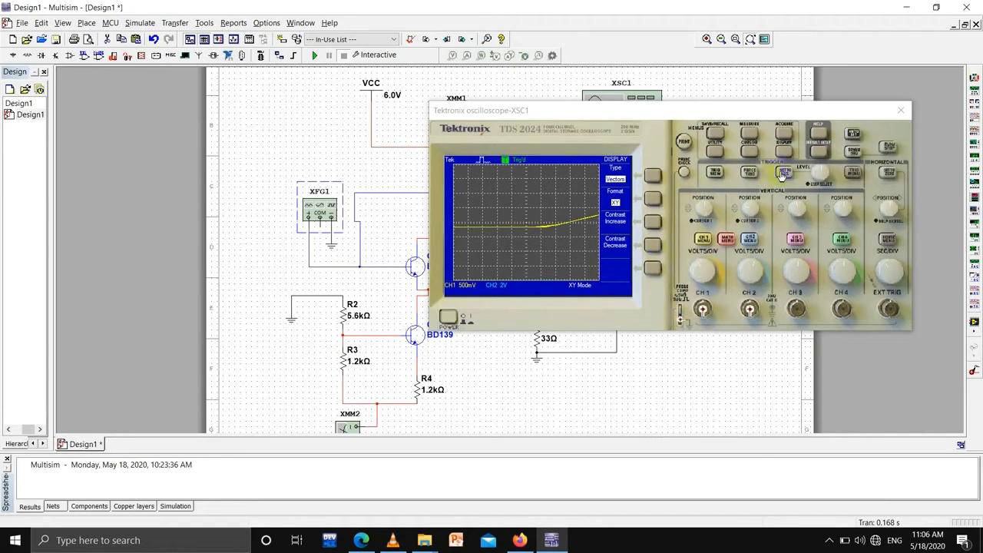
left_click(653, 201)
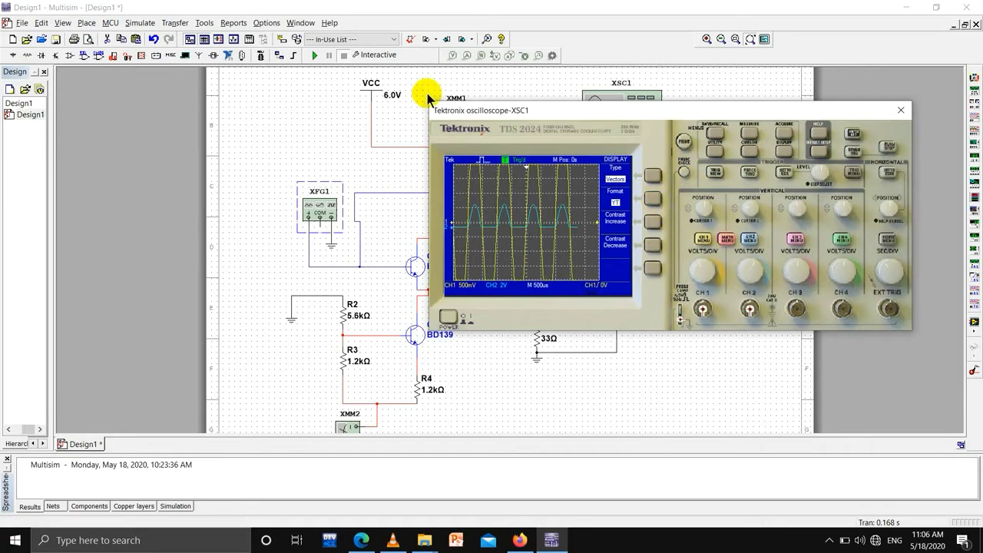
left_click(320, 56)
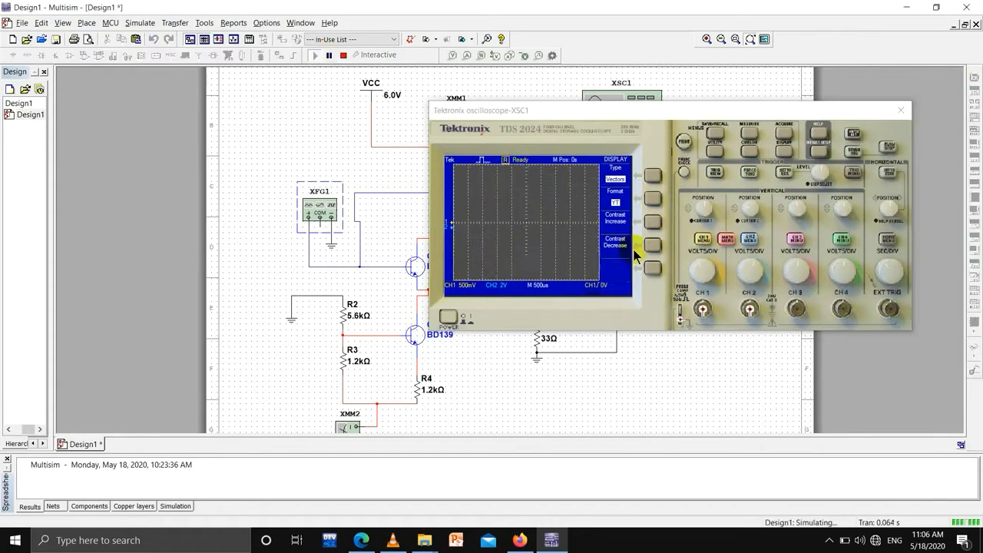
left_click(703, 269)
left_click(705, 266)
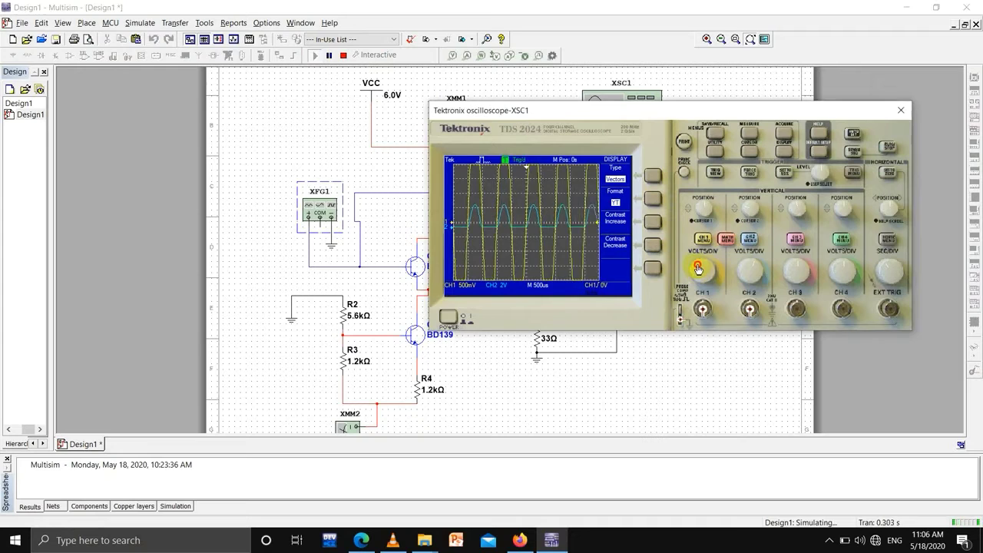
left_click(706, 267)
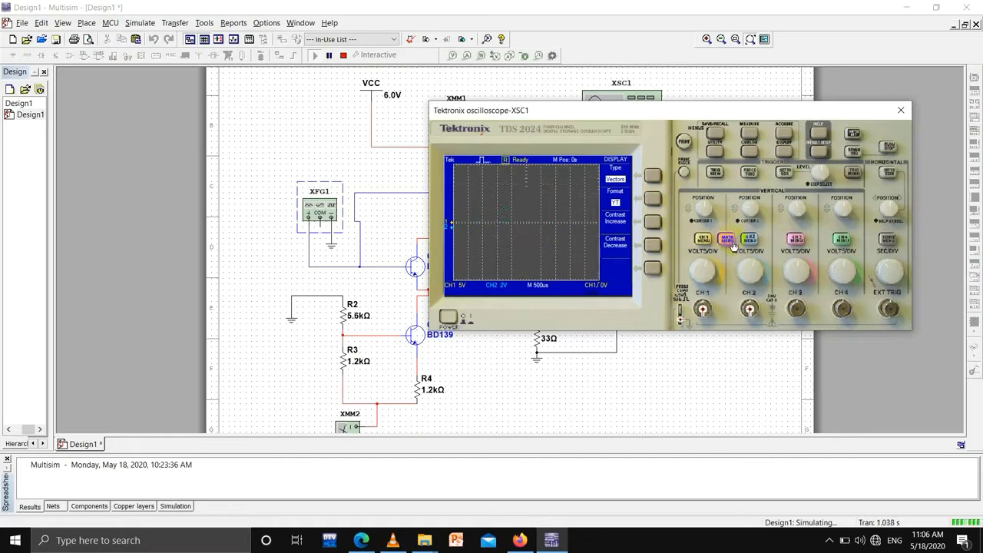
Show the oscilloscope's FFT math trace with a Hanning window and switch its source to CH3
left_click(728, 241)
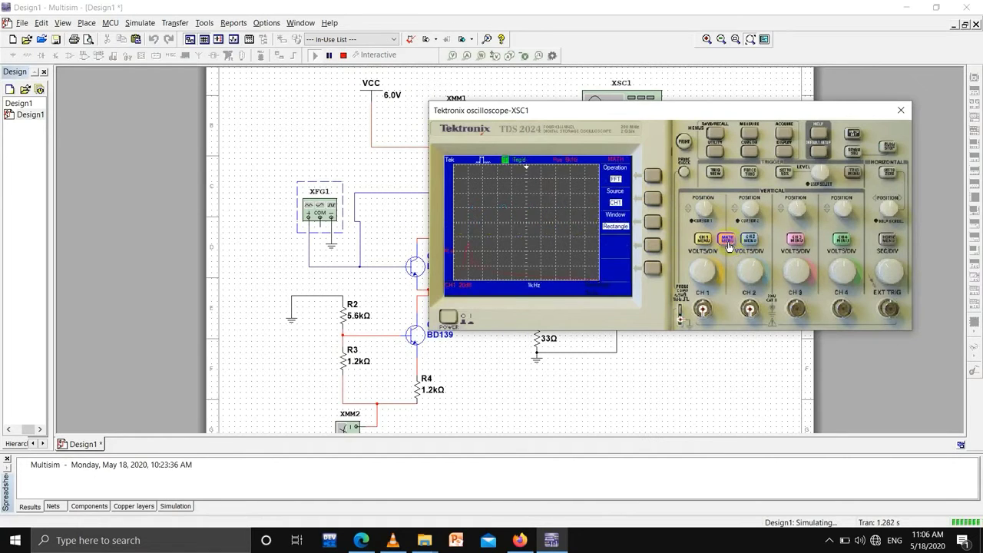
left_click(651, 177)
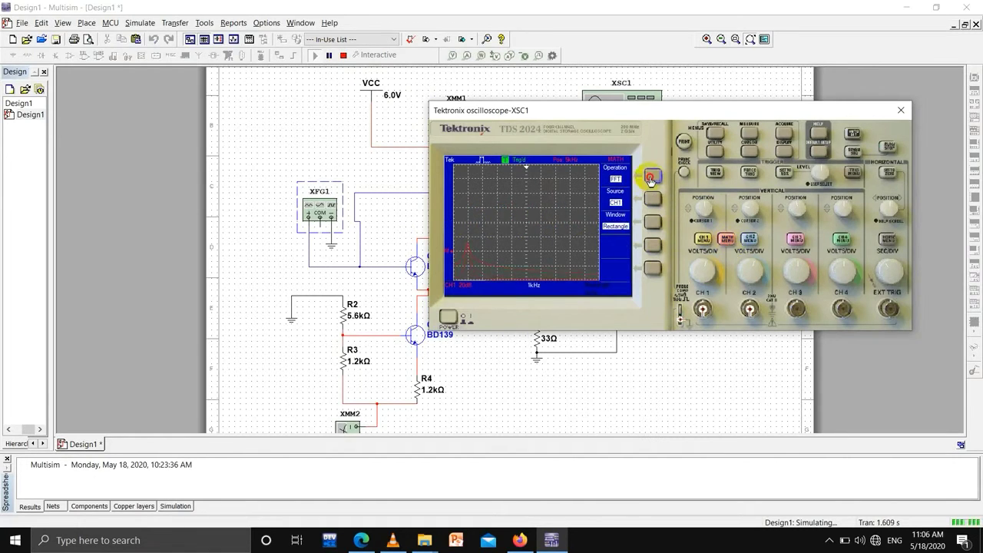
left_click(651, 177)
left_click(651, 178)
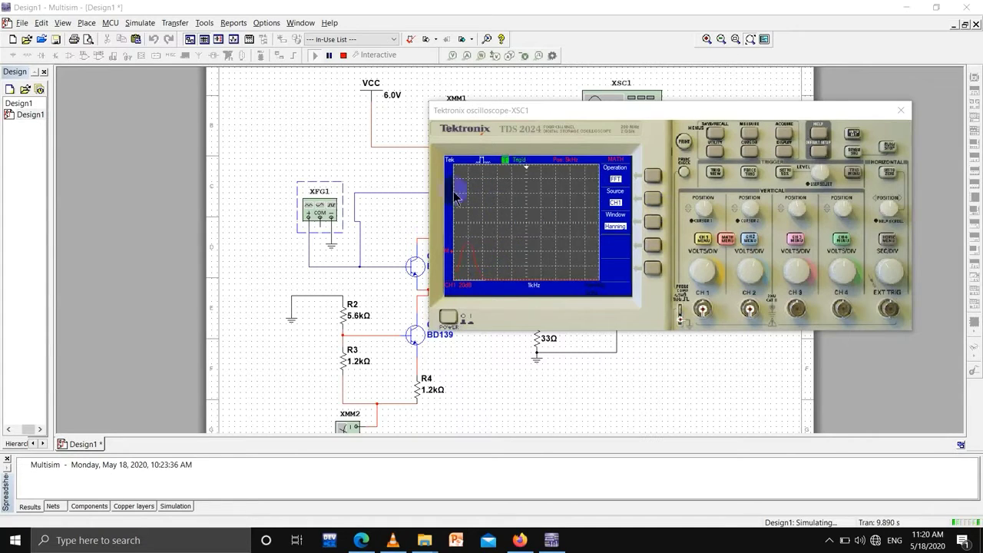
left_click(651, 201)
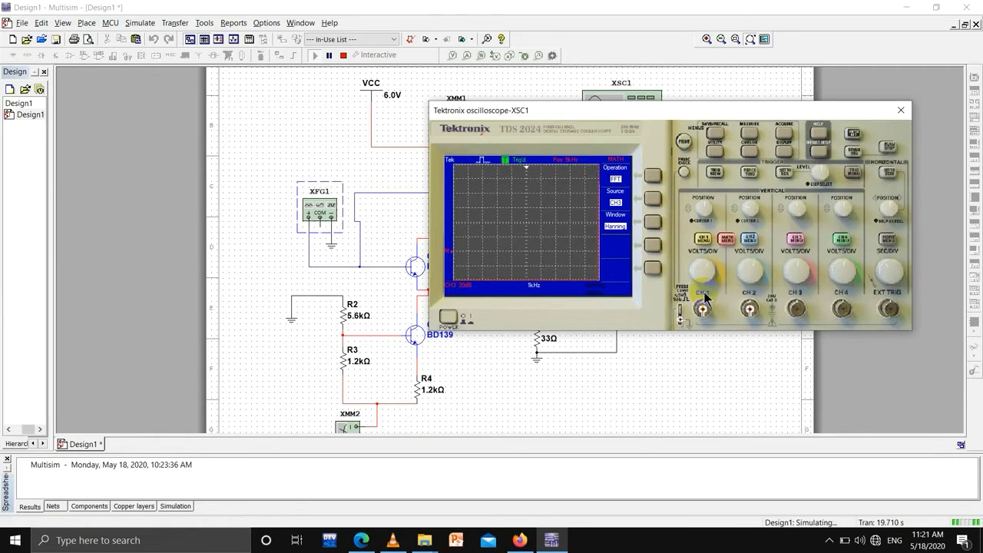
Stop the simulation and check the frequency and amplitude set on function generator XFG1
left_click(342, 56)
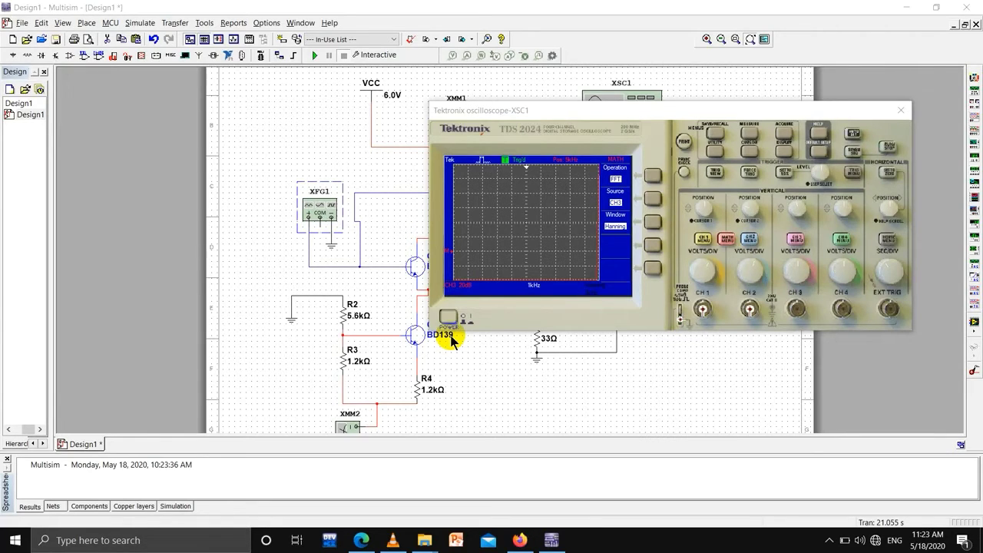
double_click(335, 206)
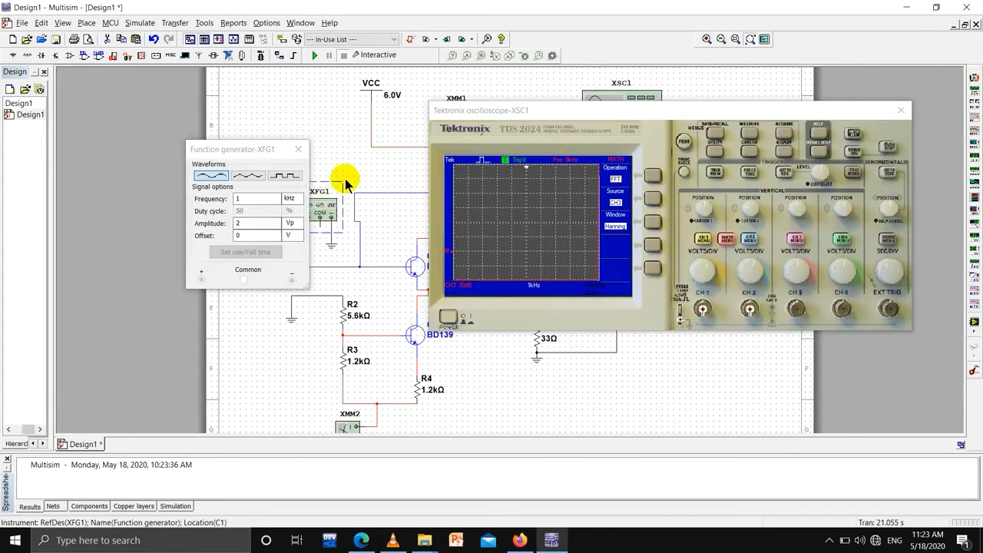
left_click(298, 148)
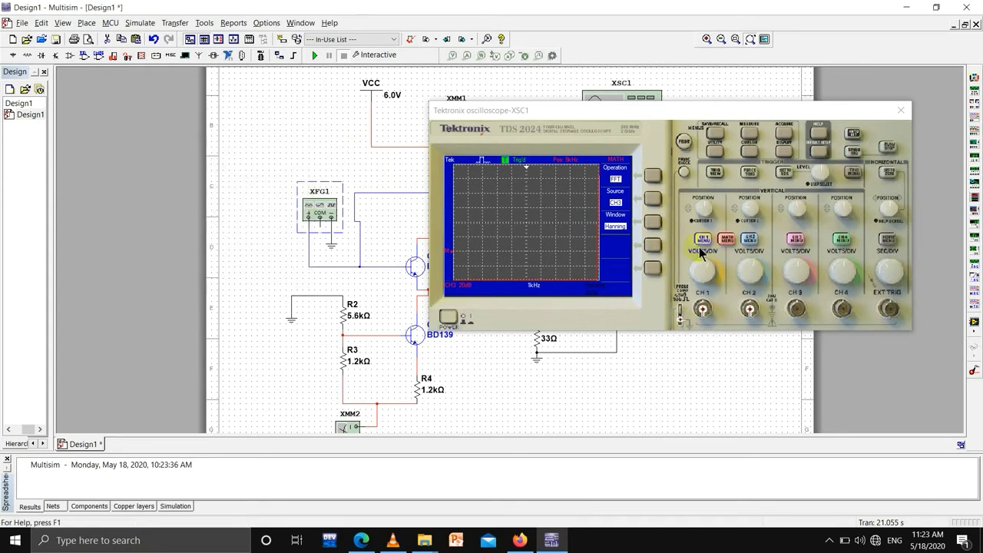
Turn off the FFT trace and rerun the simulation to view both channel waveforms on oscilloscope XSC1
left_click(726, 240)
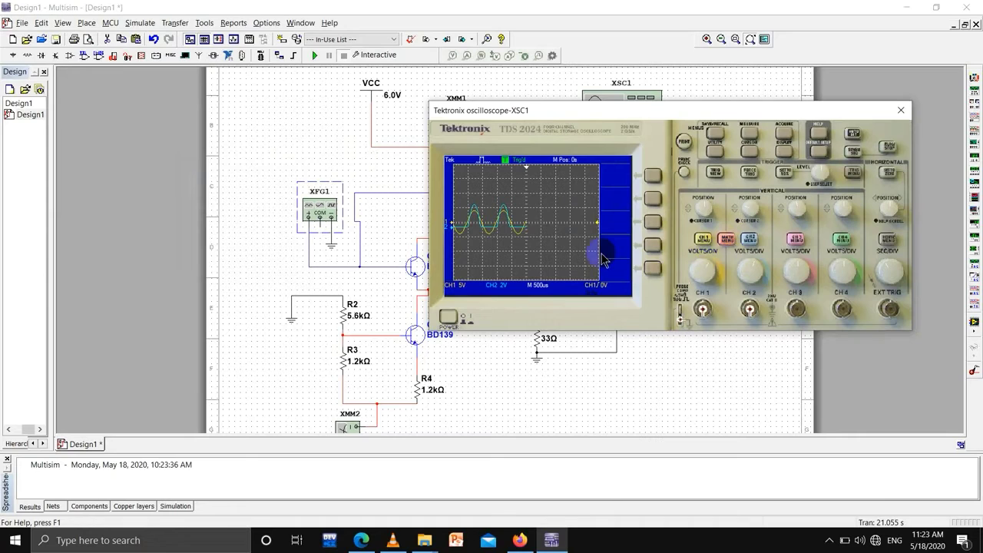
left_click(309, 56)
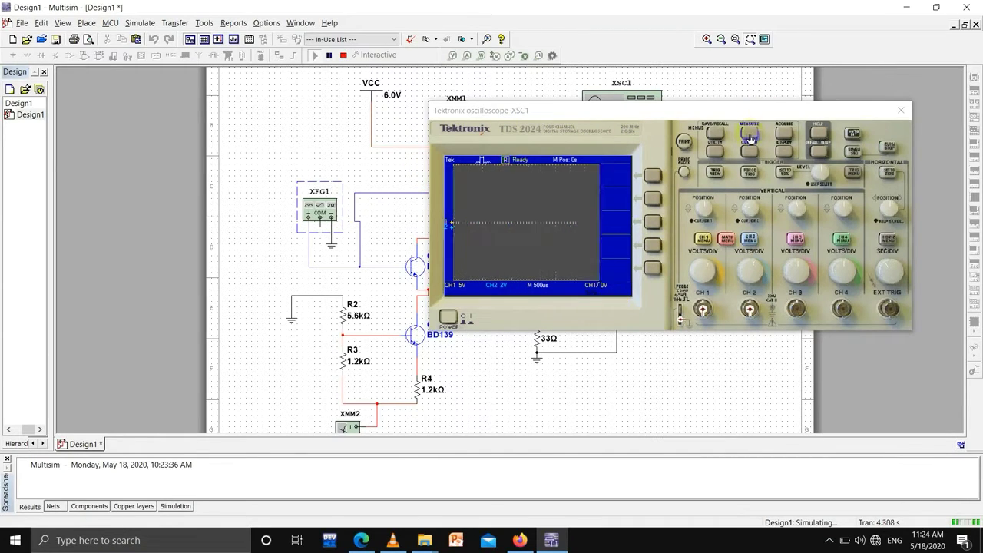
left_click(897, 114)
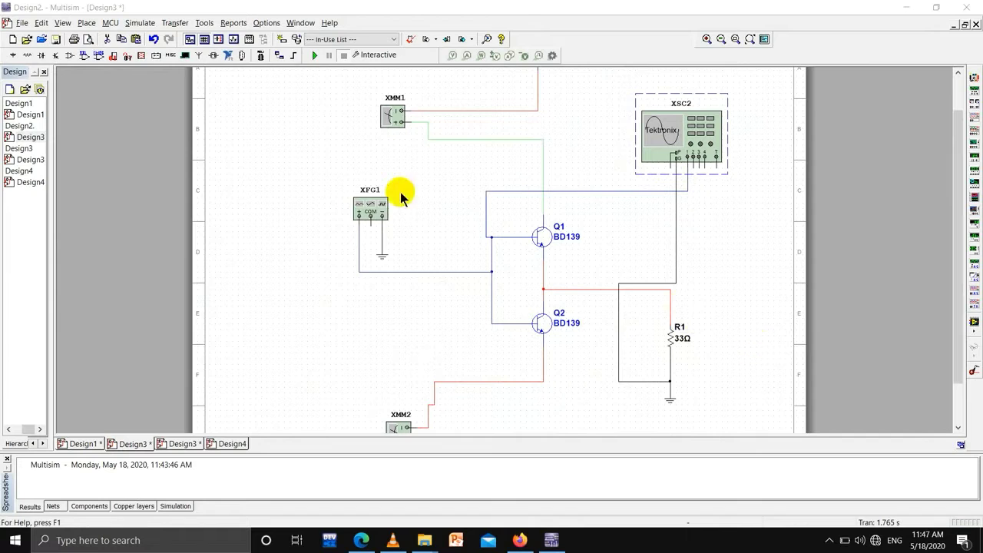
Open function generator XFG1 in the two-transistor circuit with oscilloscope XSC2 to examine its signal settings
double_click(372, 210)
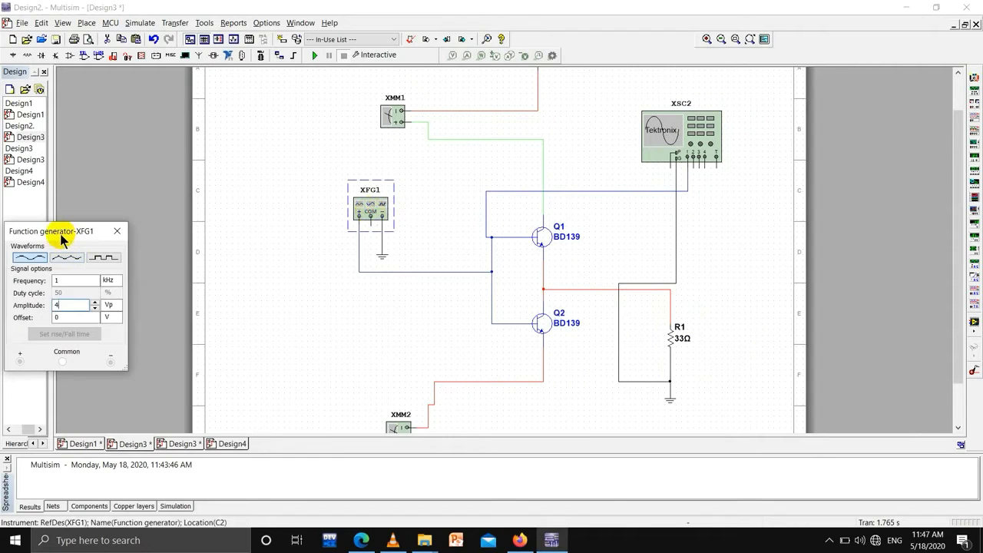
left_click_drag(61, 232, 336, 166)
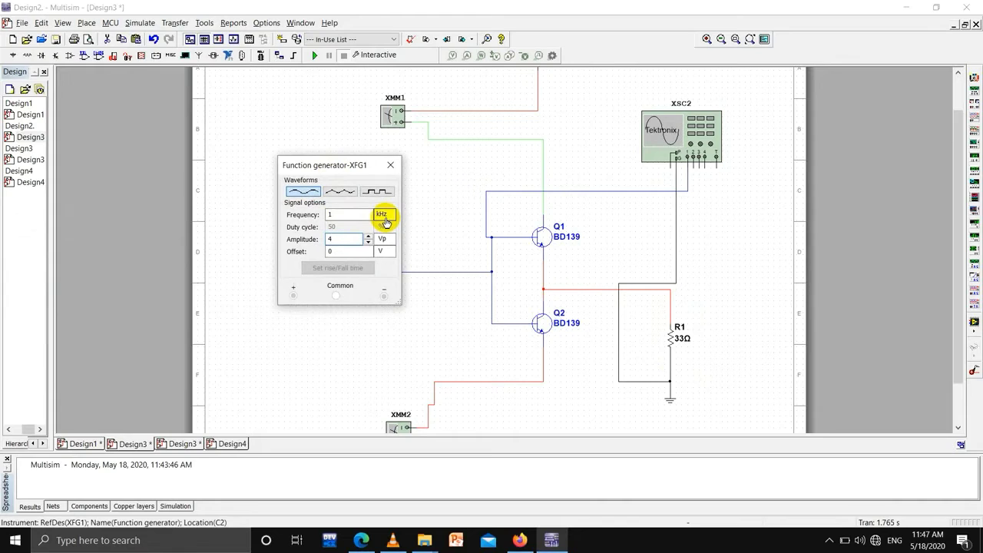
Open oscilloscope XSC2, run the simulation and power the oscilloscope on
double_click(669, 148)
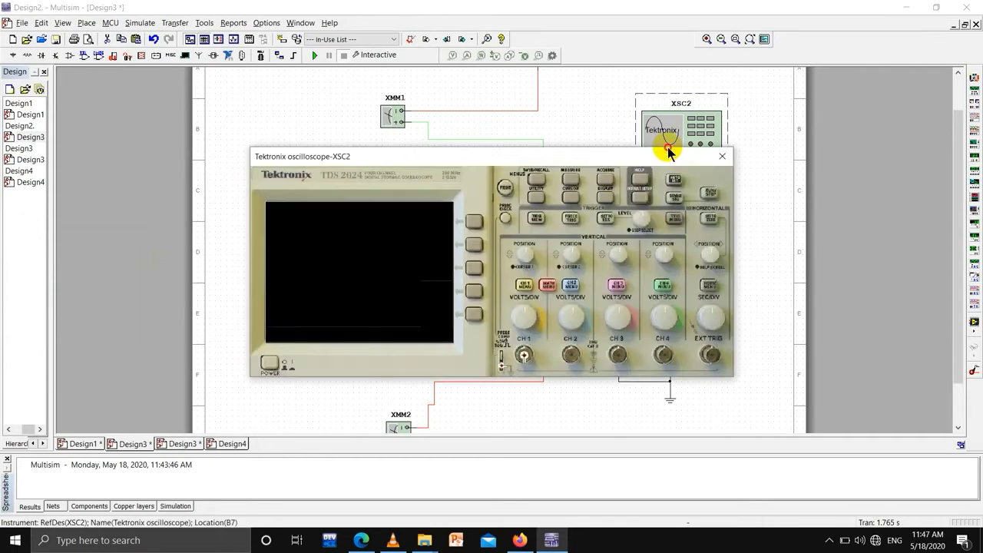
left_click(315, 56)
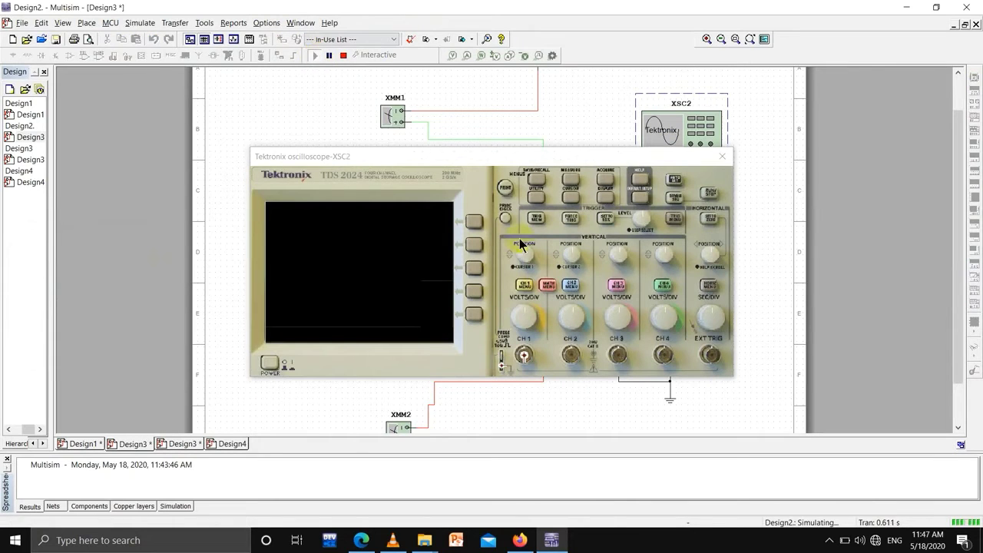
left_click(268, 366)
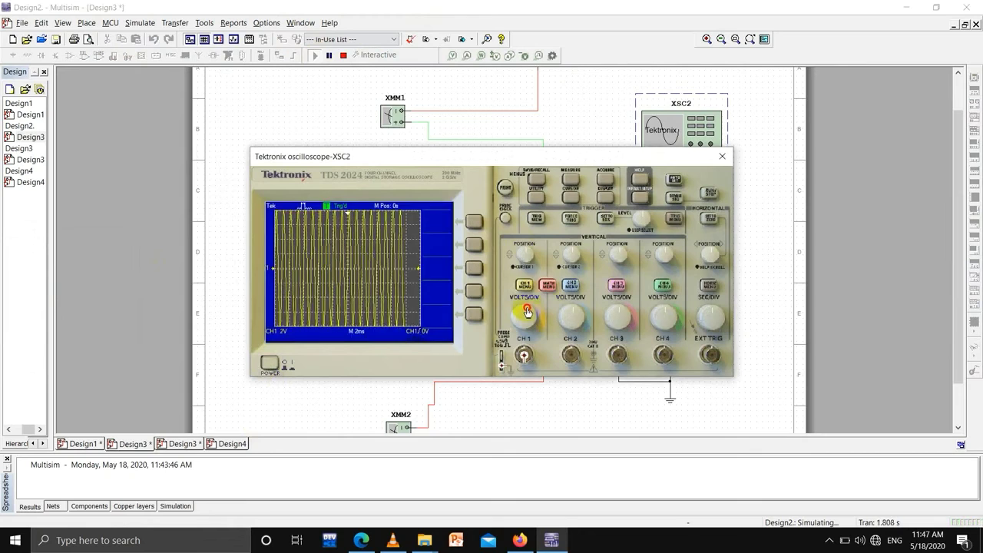
Set both channels of oscilloscope XSC2 to 10 V per division and the time base to 500 µs, and close the instrument windows
mouse_move(526, 311)
left_mouse_down()
mouse_move(515, 315)
mouse_move(535, 319)
mouse_move(536, 309)
mouse_move(505, 321)
mouse_move(538, 301)
left_mouse_up()
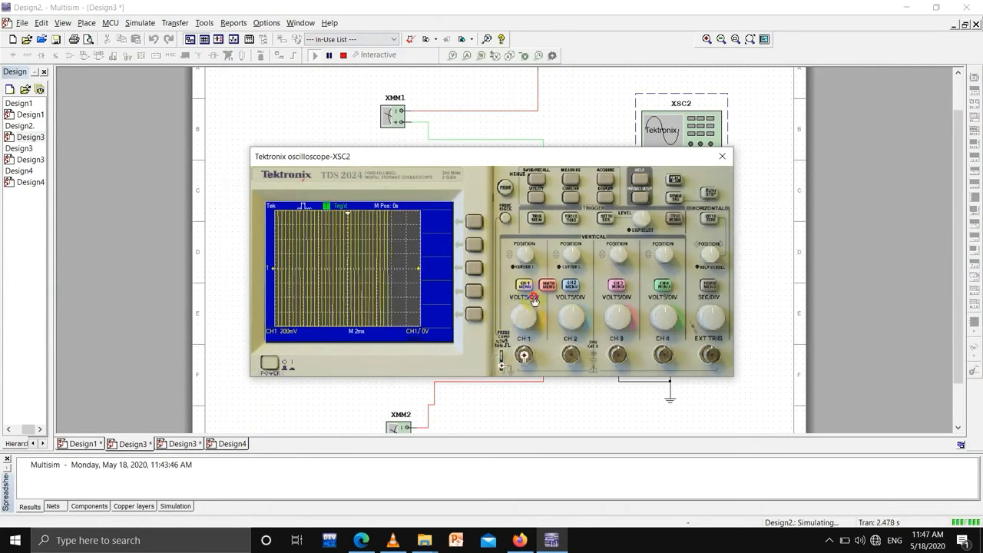
mouse_move(707, 307)
left_mouse_down()
mouse_move(741, 313)
mouse_move(708, 310)
mouse_move(698, 320)
mouse_move(710, 329)
mouse_move(706, 318)
left_mouse_up()
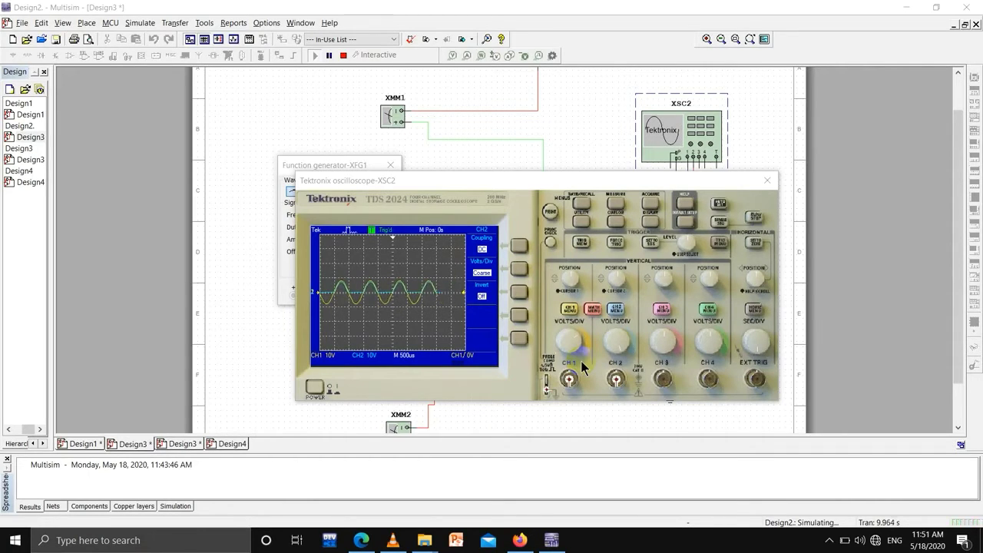
left_click(766, 180)
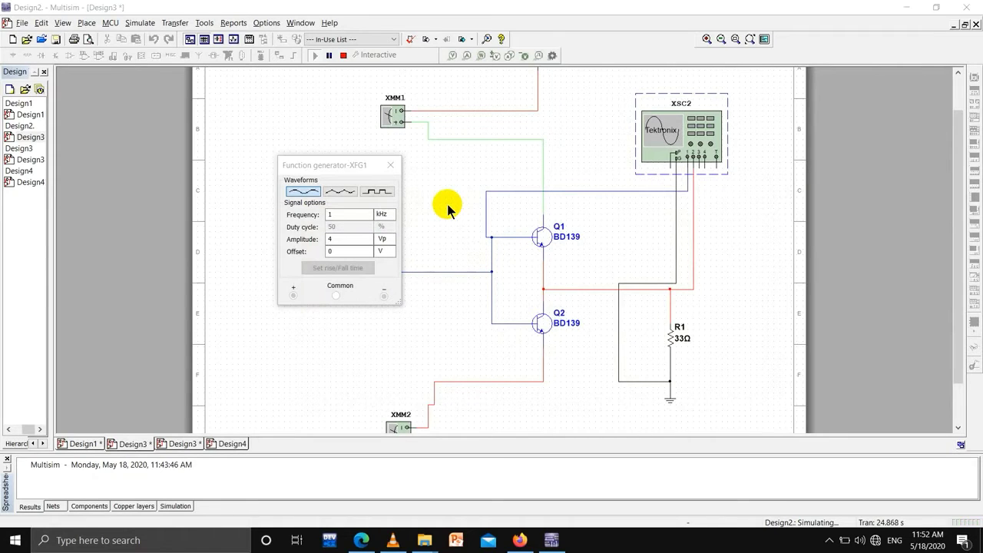
left_click(390, 164)
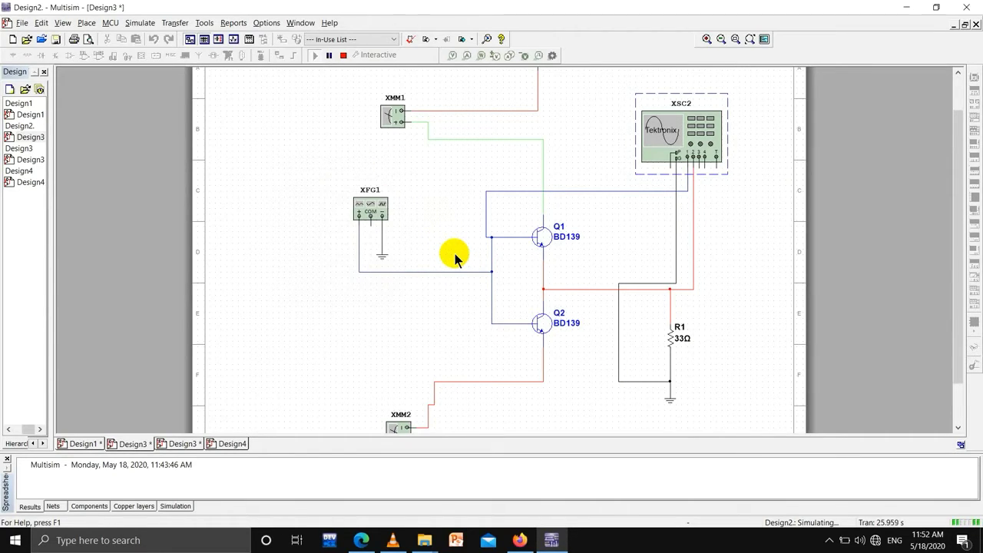
Reopen oscilloscope XSC2, switch its display format to XY and set channel 1 to 1 V per division to view the transfer characteristic
double_click(697, 143)
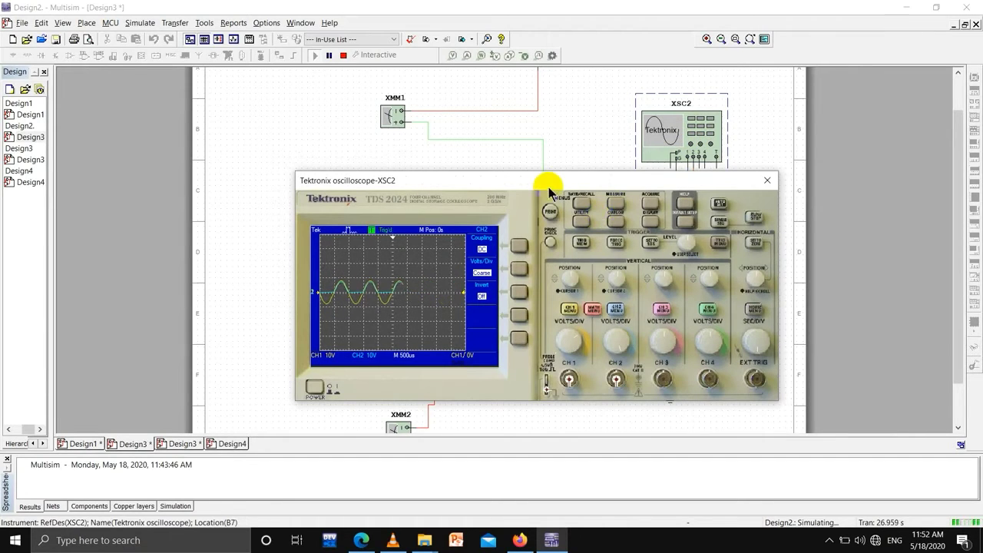
left_click(614, 206)
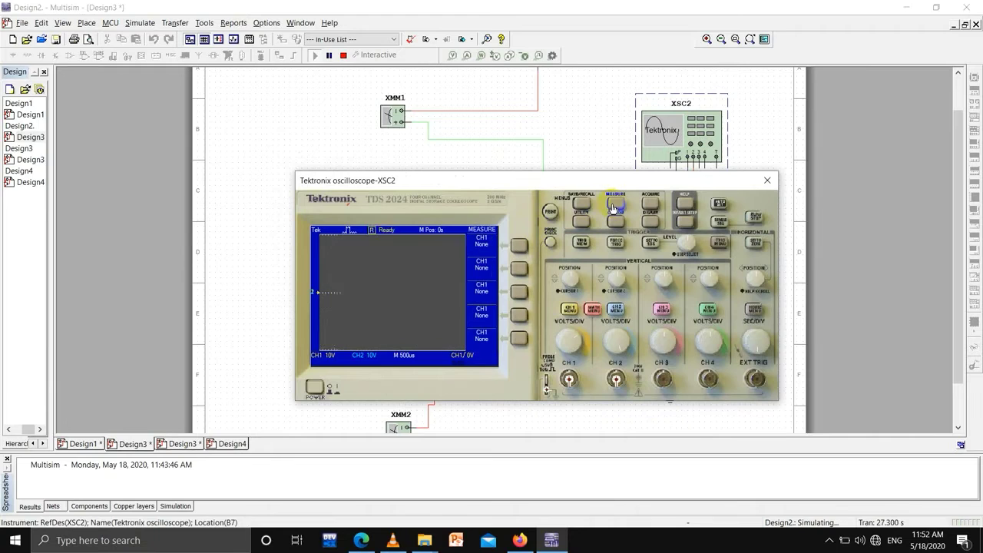
left_click(650, 222)
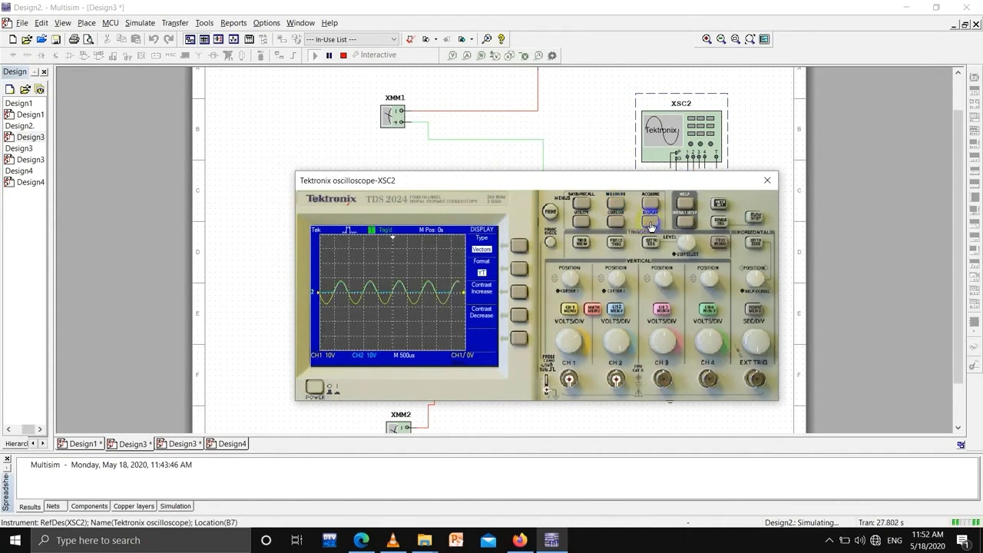
left_click(518, 271)
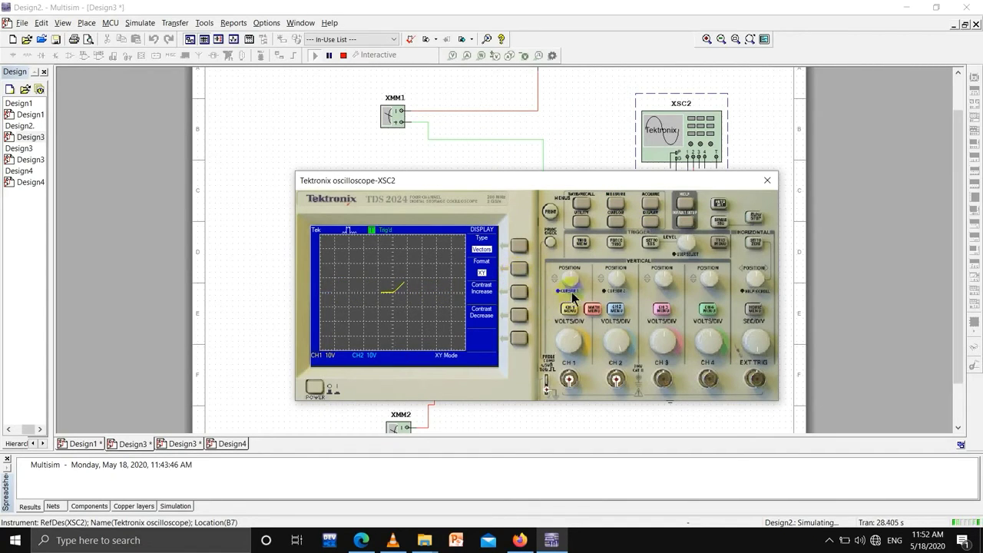
left_click_drag(578, 345, 569, 337)
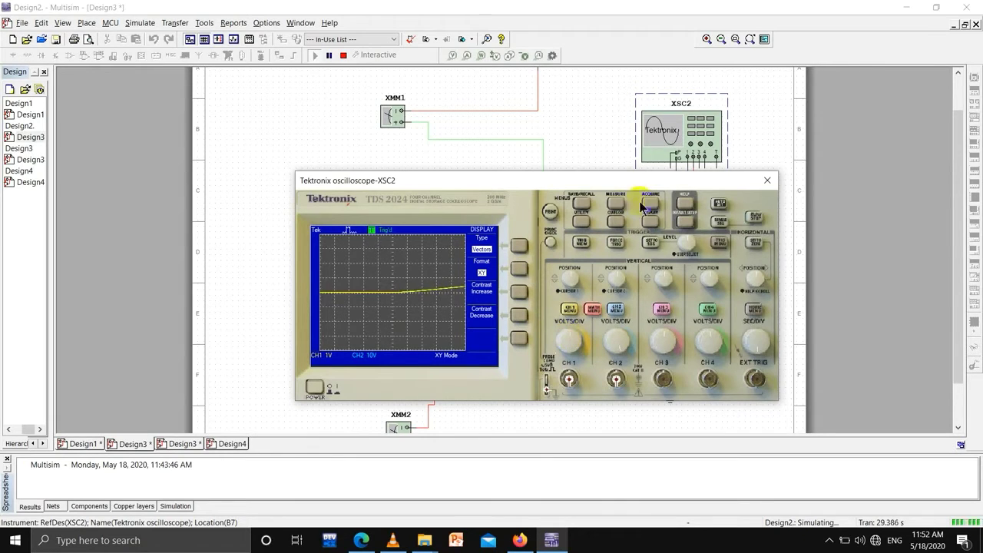
Try the CH1-CH2 subtraction math operation on oscilloscope XSC2 and toggle the math function off and on
left_click(615, 205)
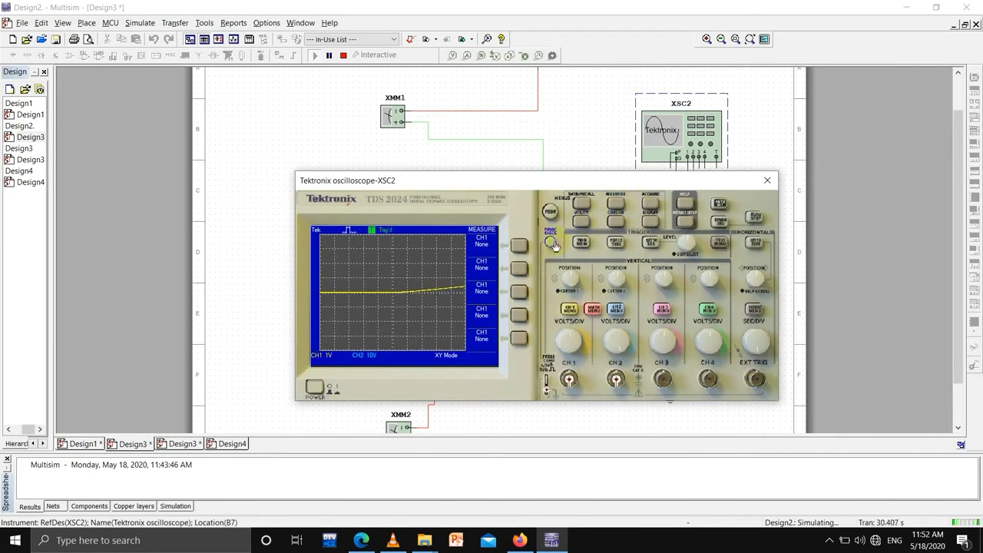
left_click(593, 309)
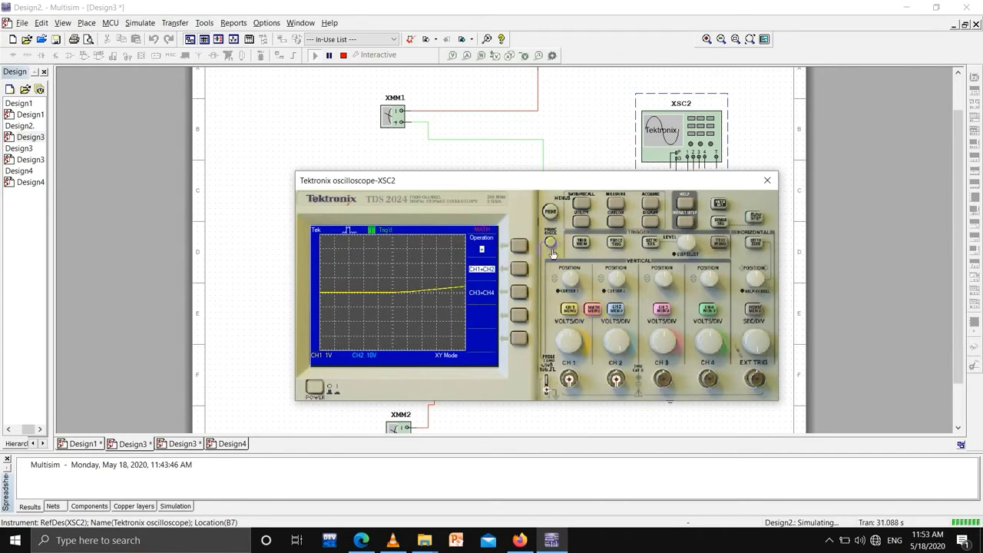
left_click(519, 244)
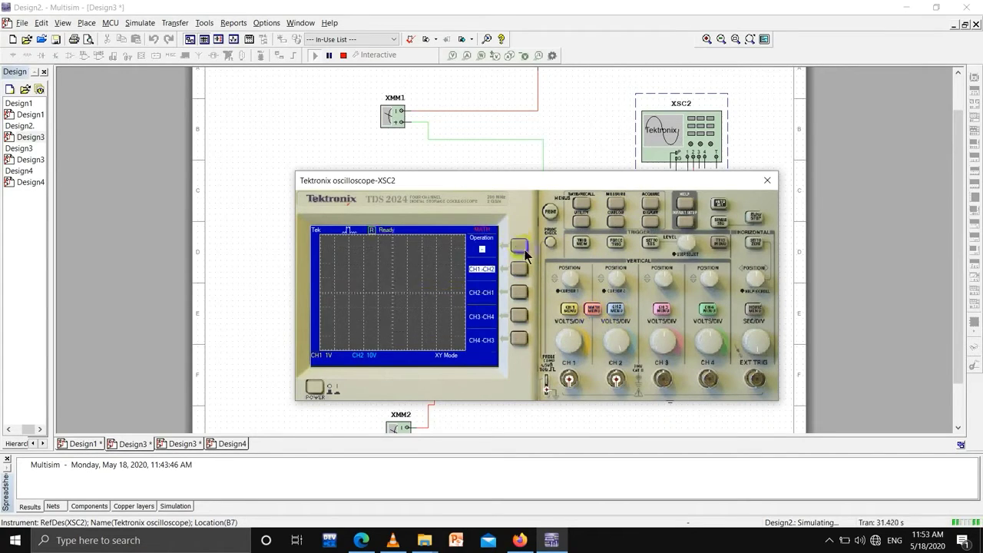
left_click(595, 310)
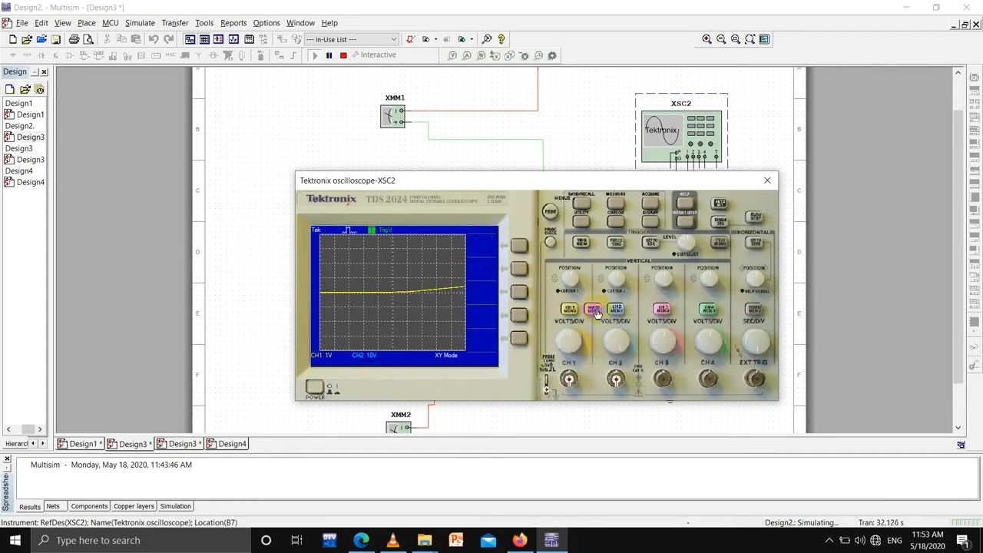
left_click(596, 310)
left_click(595, 310)
left_click(595, 310)
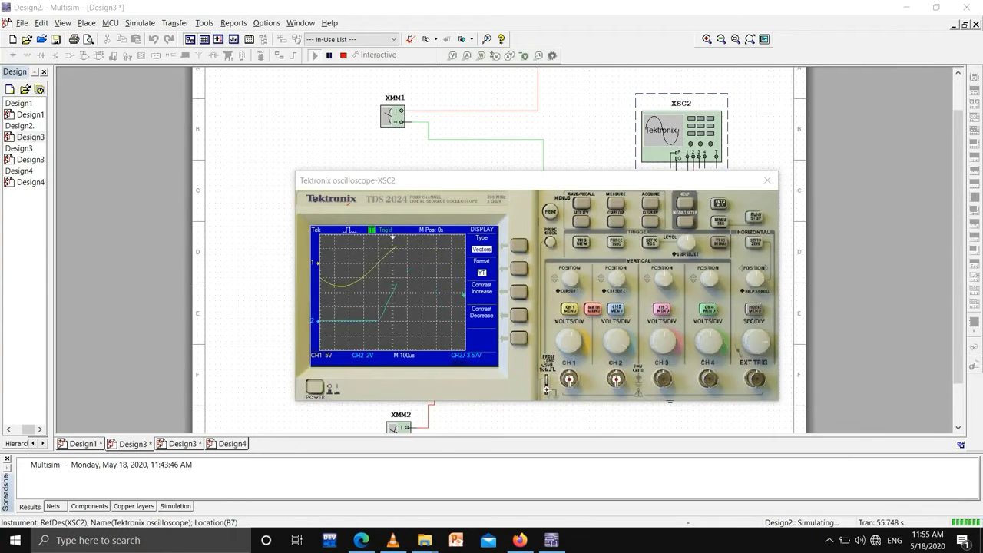
Show the FFT spectrum of CH1 on oscilloscope XSC2 at 10 dB per division, and switch the FFT source to CH2
left_click(426, 415)
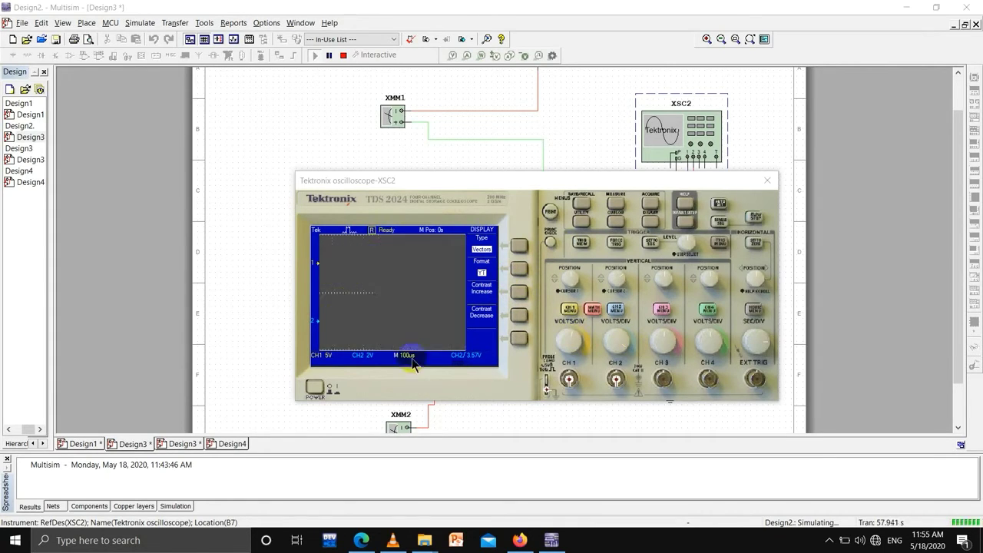
left_click(594, 309)
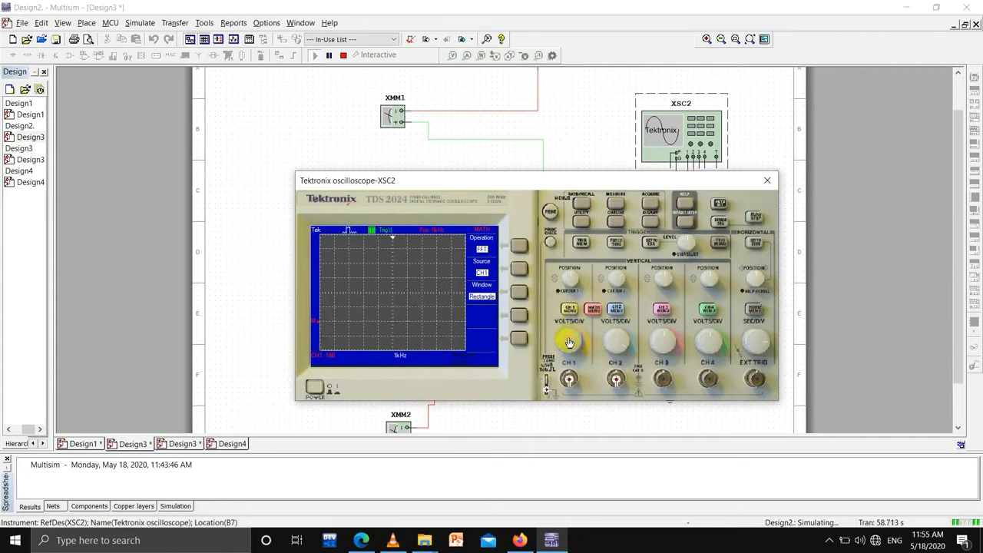
left_click(573, 341)
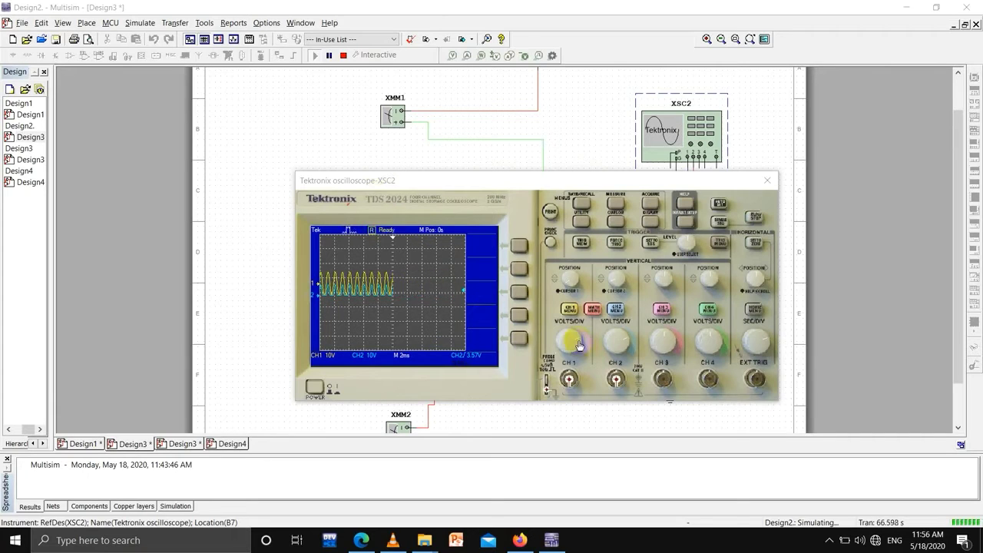
left_click(593, 309)
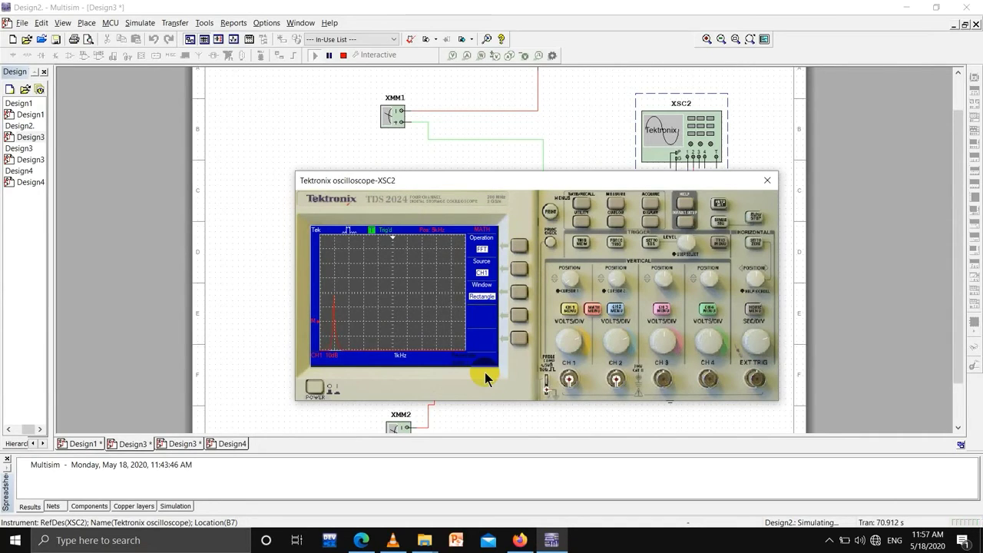
left_click(521, 269)
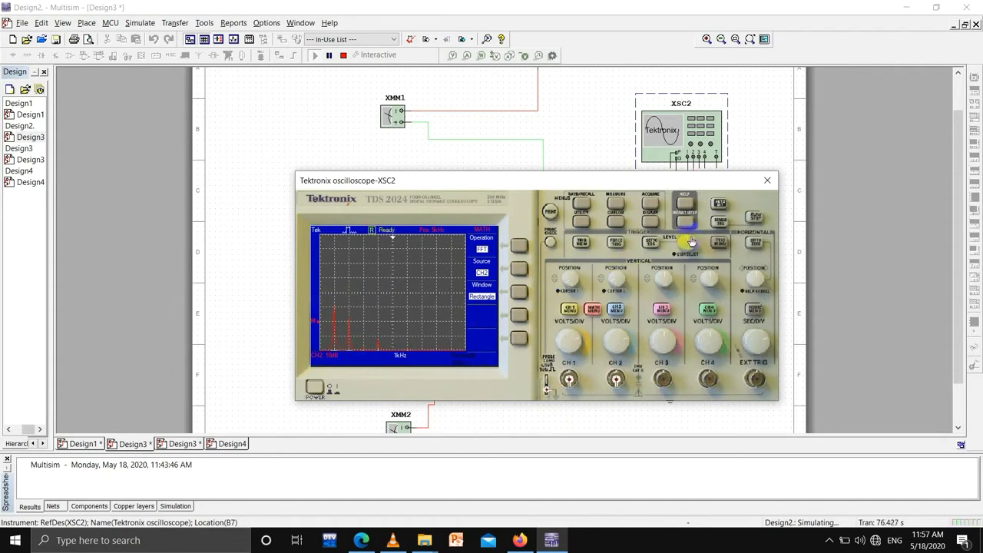
Close oscilloscope XSC2, stop the simulation and open the Design3 circuit with the 741 op-amp
left_click(768, 182)
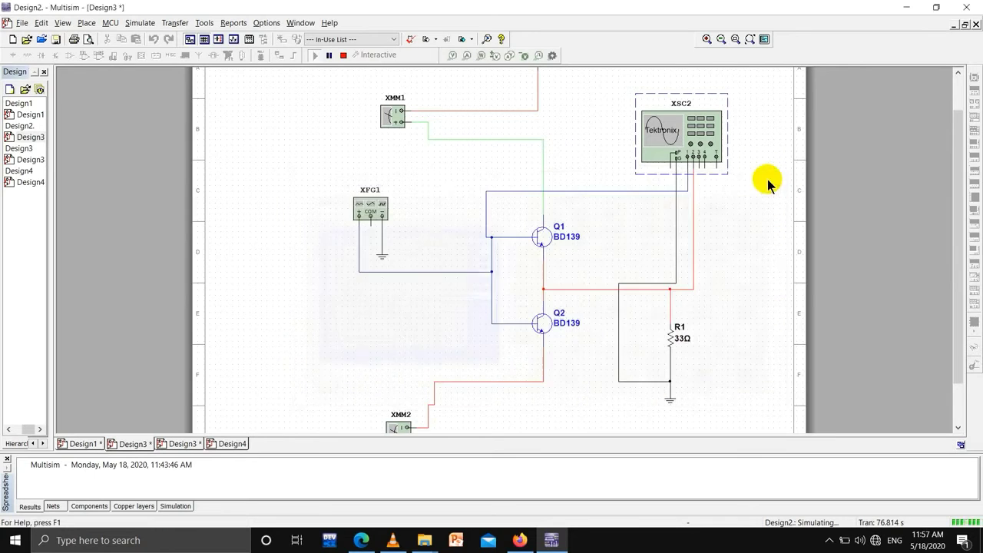
left_click(342, 56)
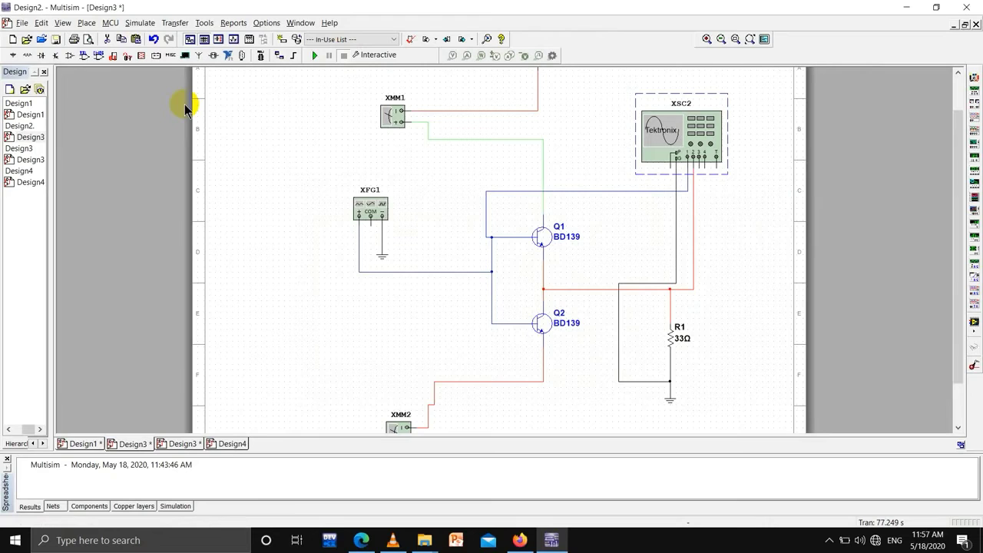
double_click(28, 149)
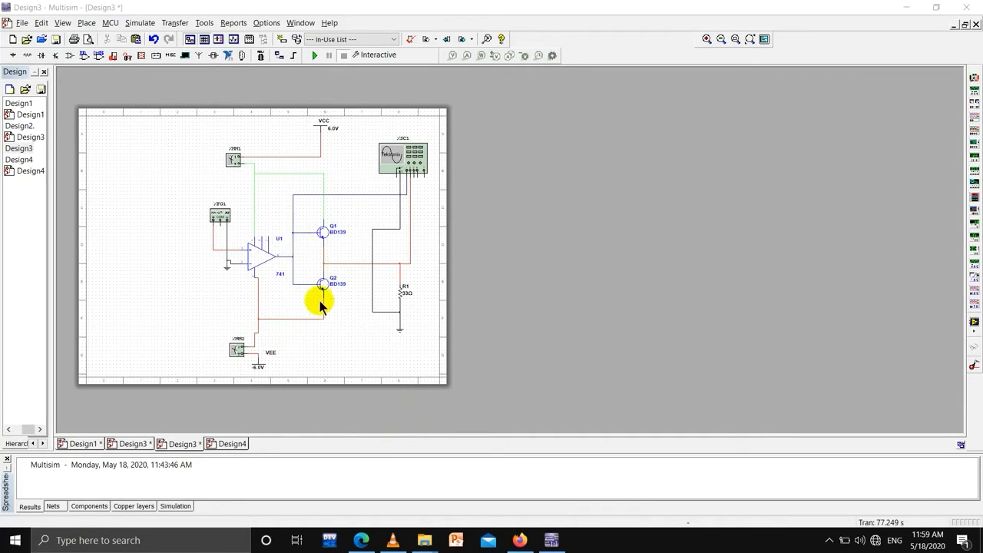
Open oscilloscope XSC1 in the op-amp circuit, run the simulation and power the oscilloscope on
double_click(401, 159)
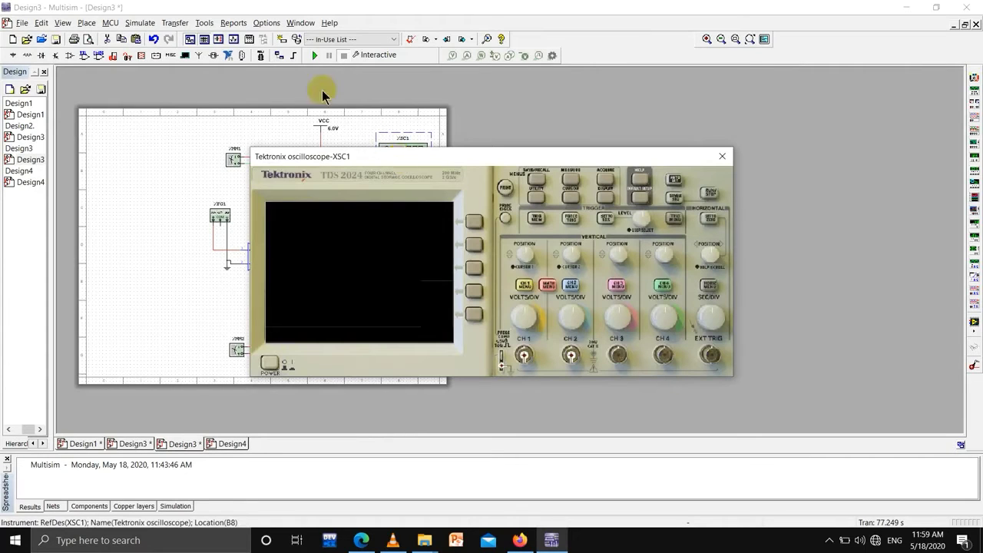
left_click(315, 55)
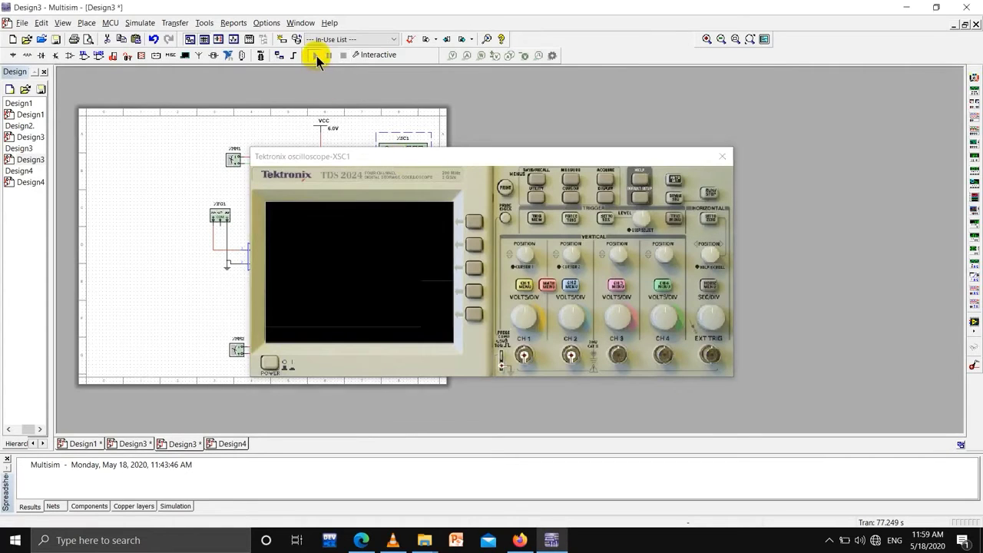
left_click(276, 367)
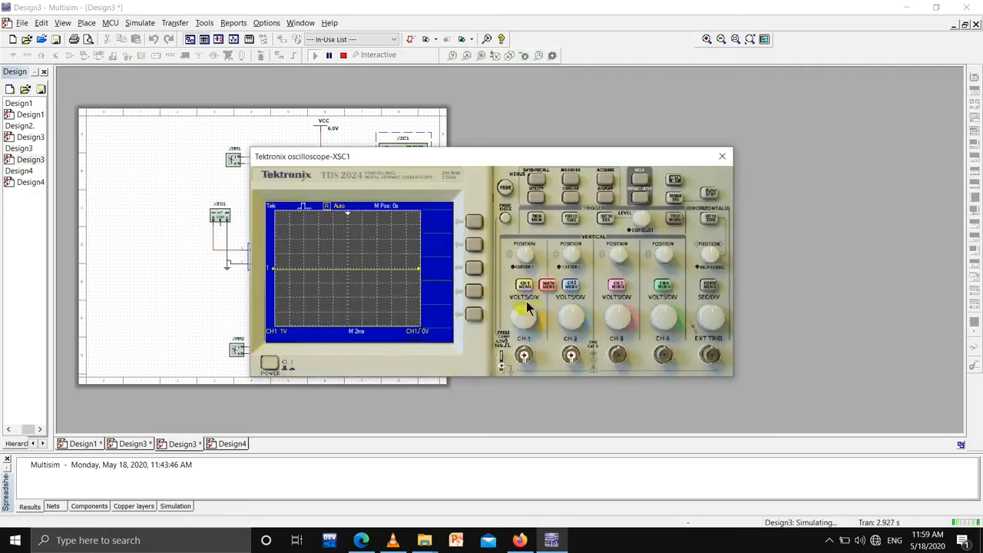
Turn on channel 2, set the time base to 100 ms, and scale channel 1 to 10 V and channel 2 to 5 V per division
left_click(597, 195)
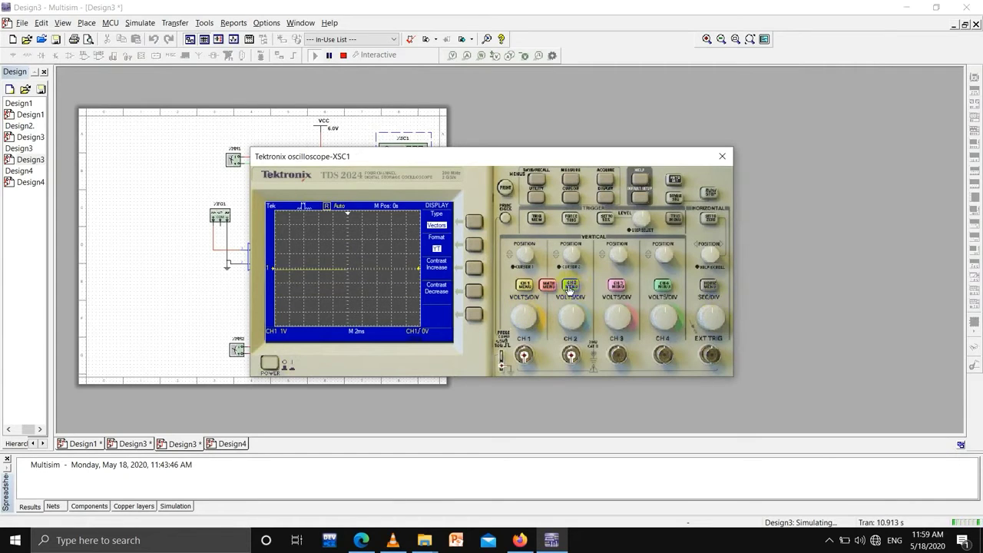
left_click(570, 286)
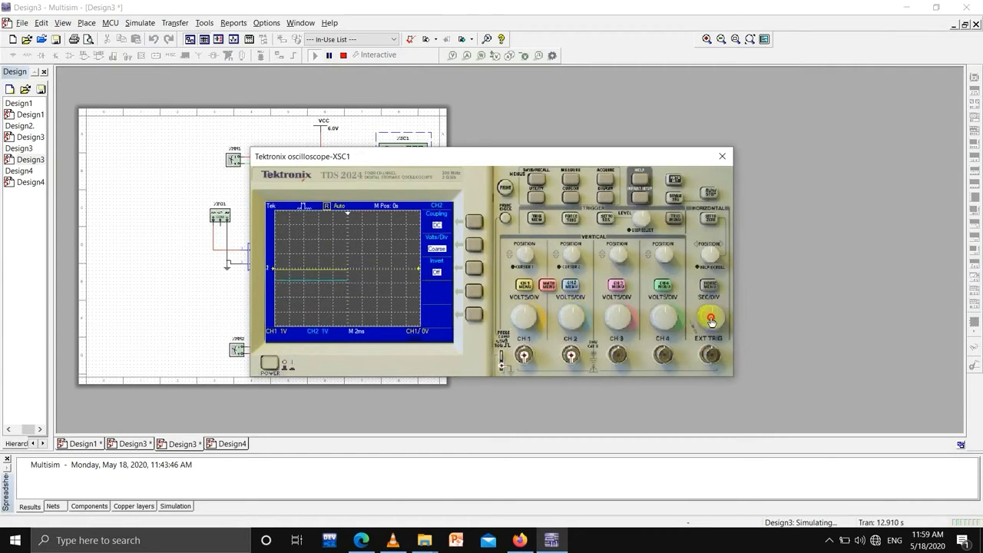
left_click_drag(711, 319, 736, 318)
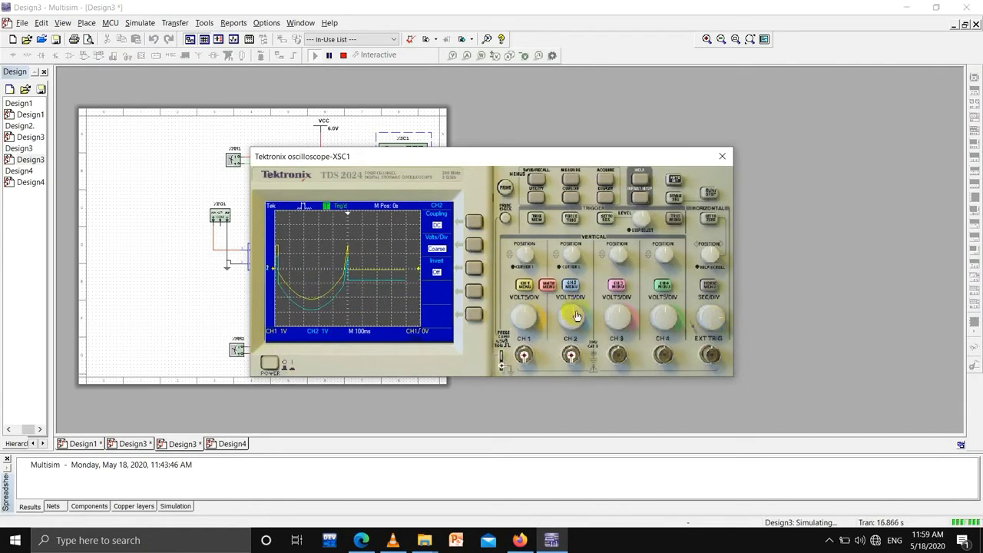
mouse_move(530, 316)
left_mouse_down()
mouse_move(543, 319)
mouse_move(520, 315)
mouse_move(562, 307)
mouse_move(576, 317)
left_mouse_up()
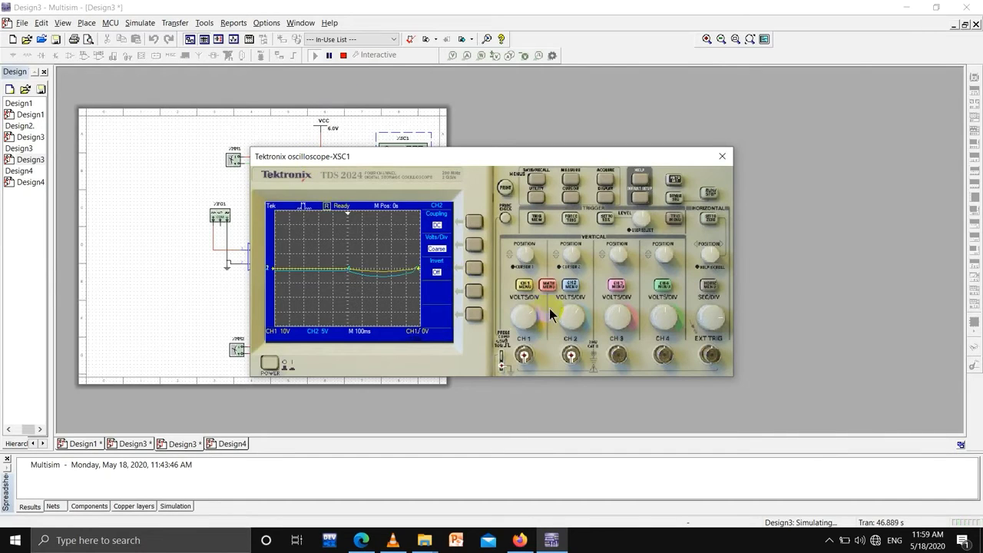
Set the math operation of oscilloscope XSC1 to FFT and step the source from CH1 to CH3
left_click(548, 285)
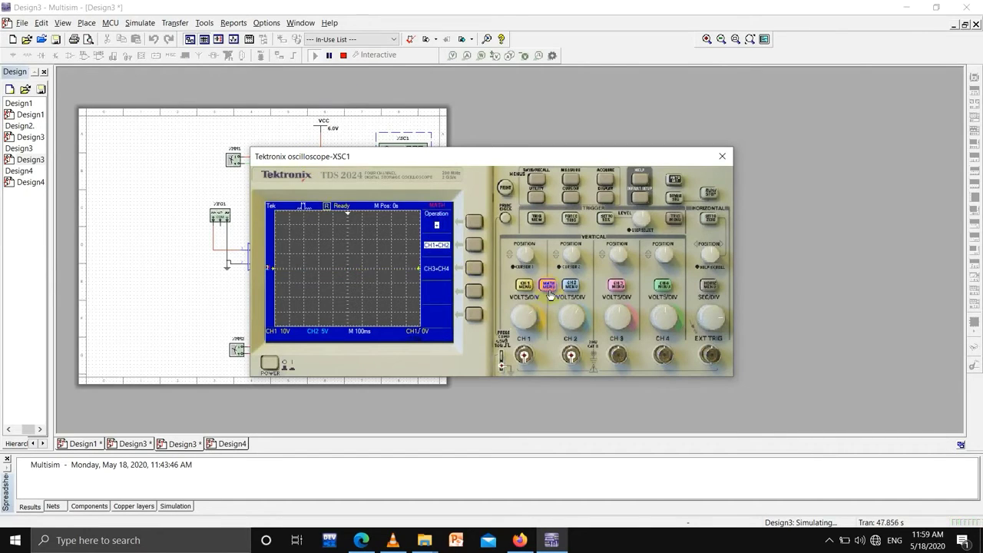
left_click(472, 222)
left_click(472, 223)
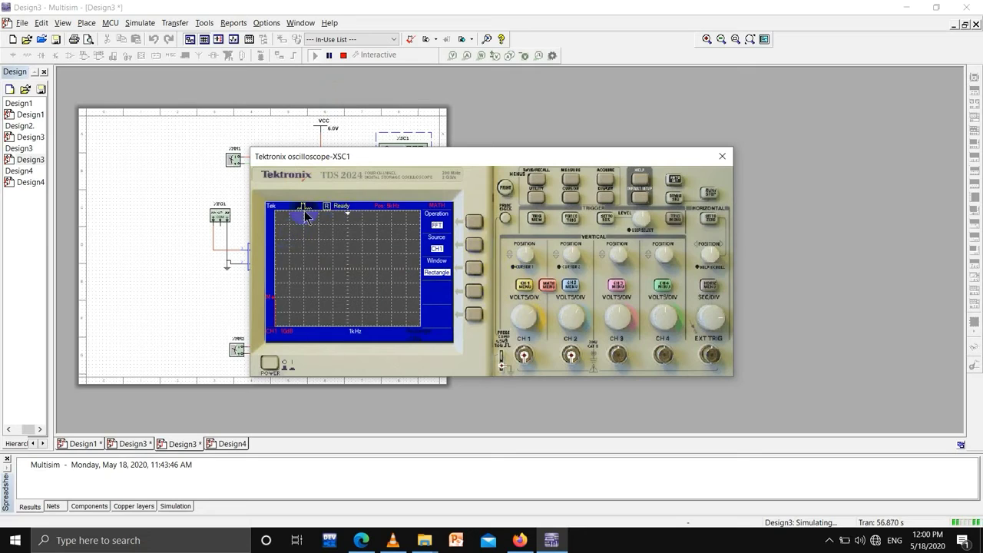
left_click(474, 247)
left_click(474, 247)
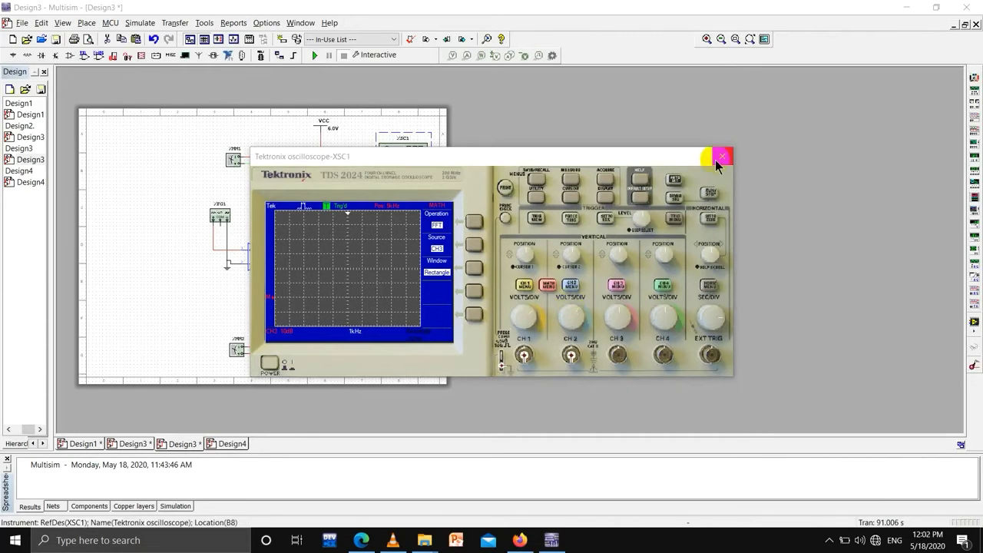
Close oscilloscope XSC1, open the Design4 circuit and close its oscilloscope window to view the diode-biased schematic
left_click(720, 158)
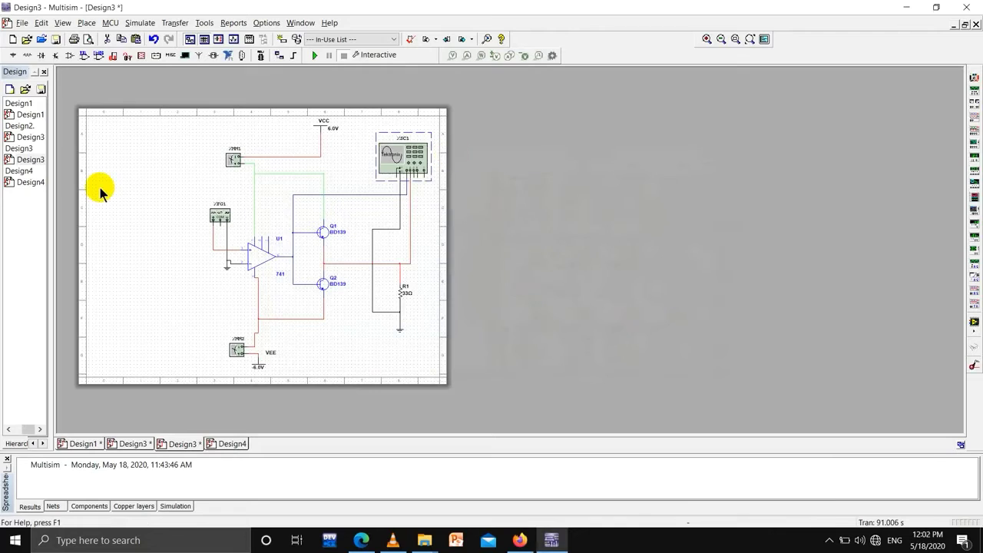
double_click(25, 184)
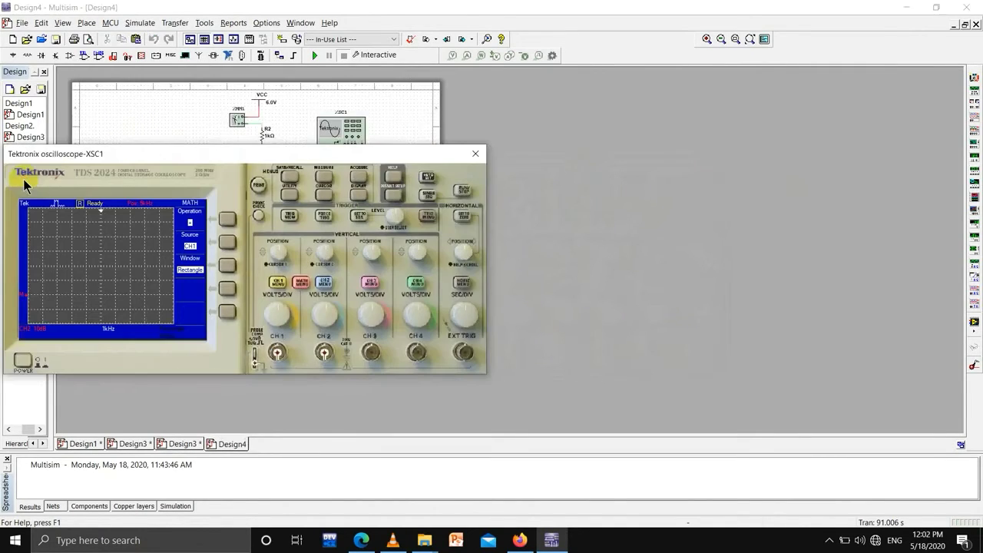
left_click(475, 154)
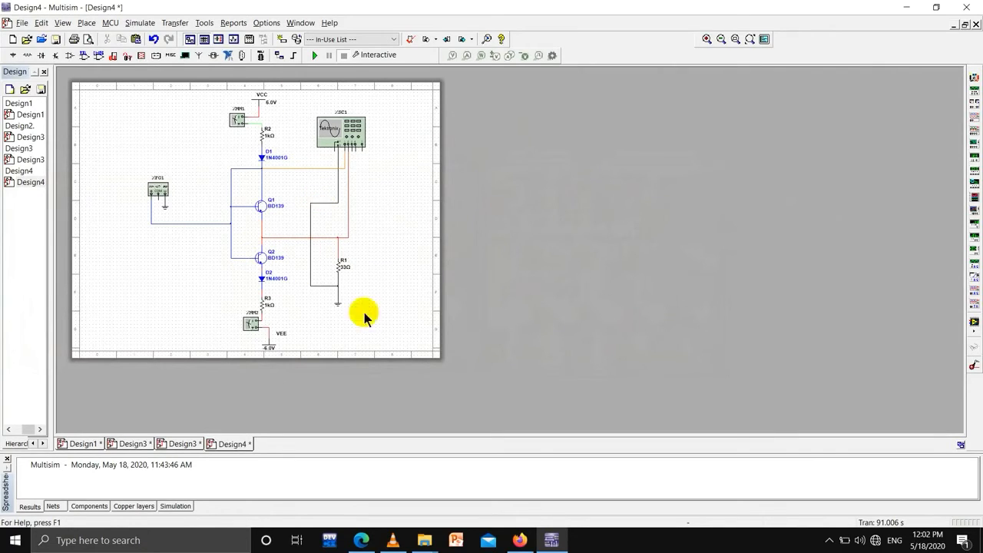
Open function generator XFG1 in the Design4 circuit, check its waveform, frequency and amplitude settings, and close it
double_click(164, 197)
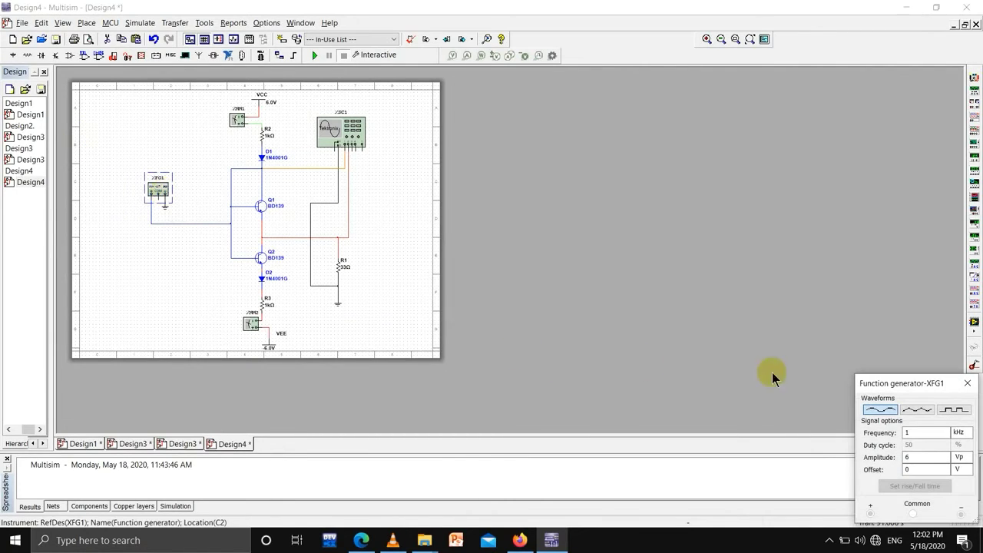
left_click_drag(885, 392, 531, 290)
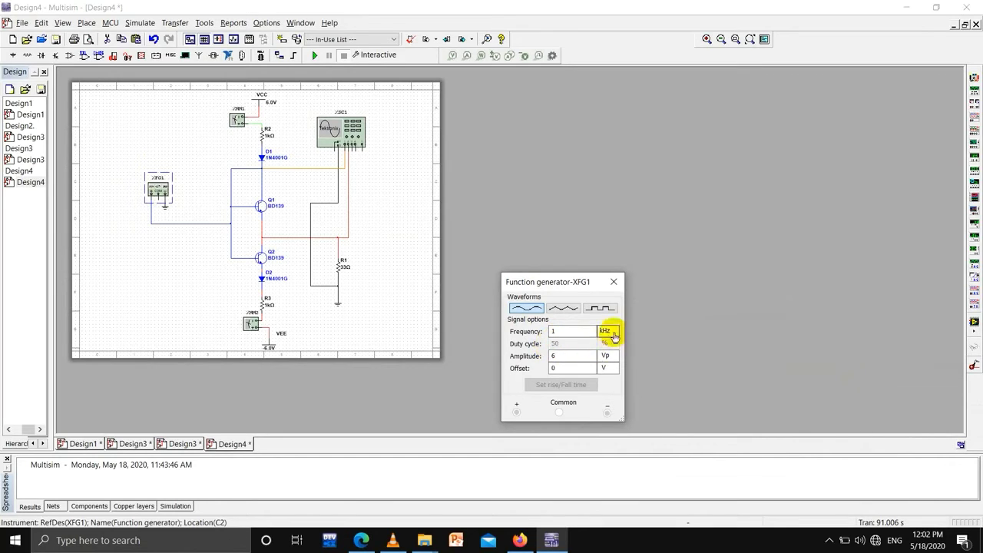
left_click(613, 282)
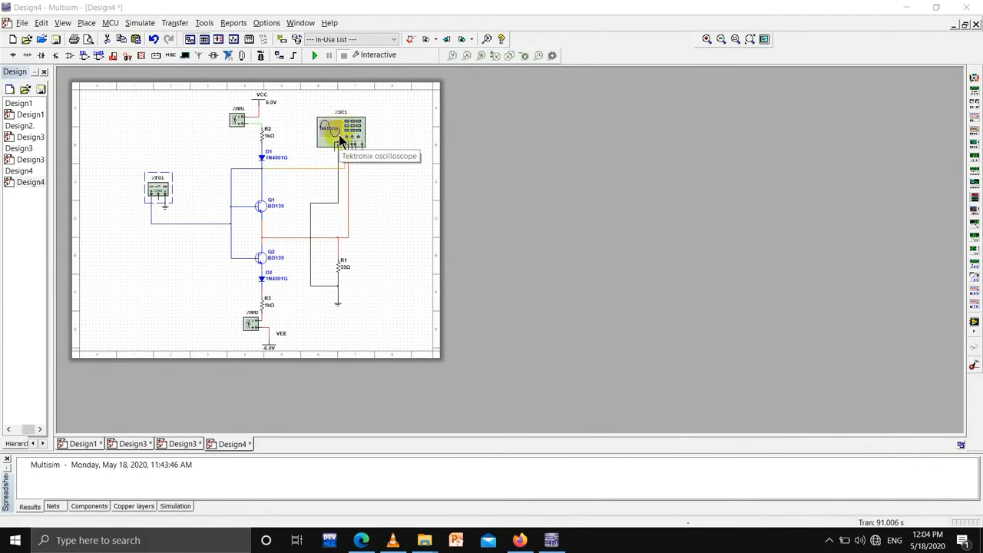
Open oscilloscope XSC1, move its window away from the input side of the schematic, and run the simulation
double_click(339, 136)
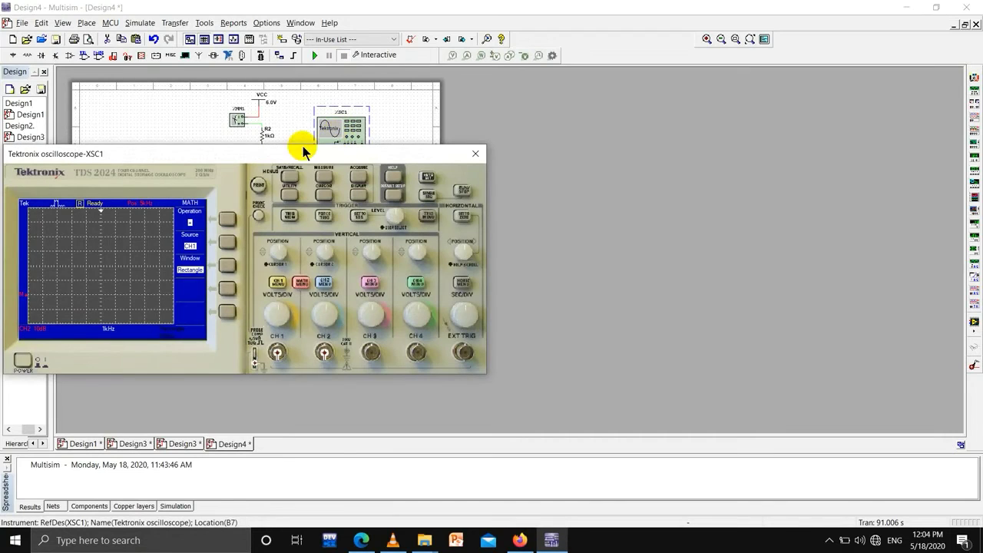
left_click_drag(268, 158, 559, 155)
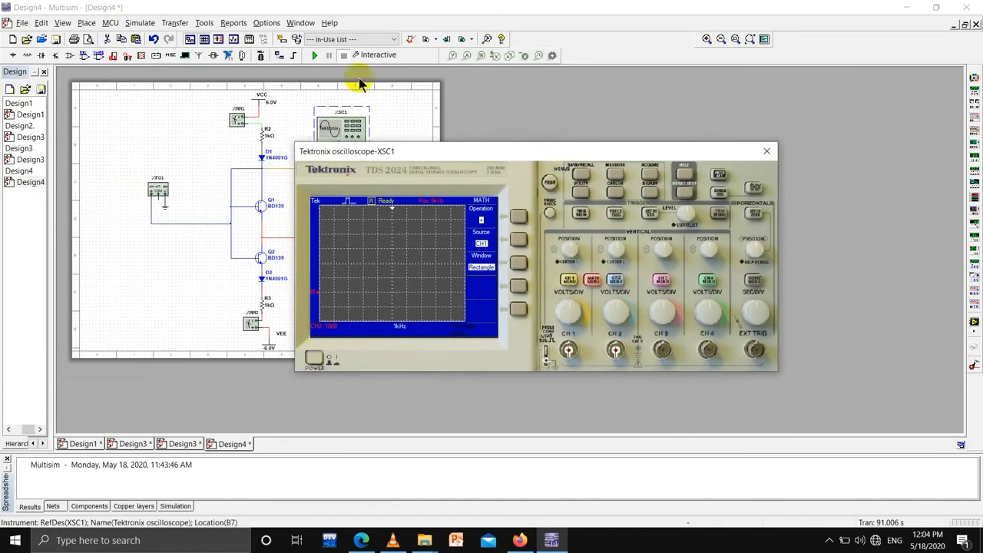
left_click(318, 58)
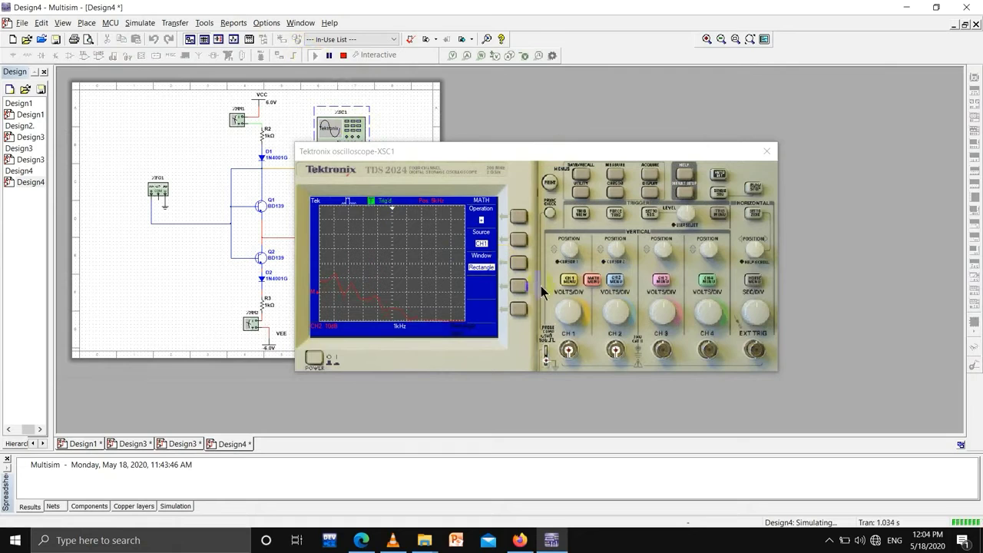
Switch oscilloscope XSC1 from the FFT trace to the two channel waveforms and scale channel 1 to 10 V per division
left_click(622, 188)
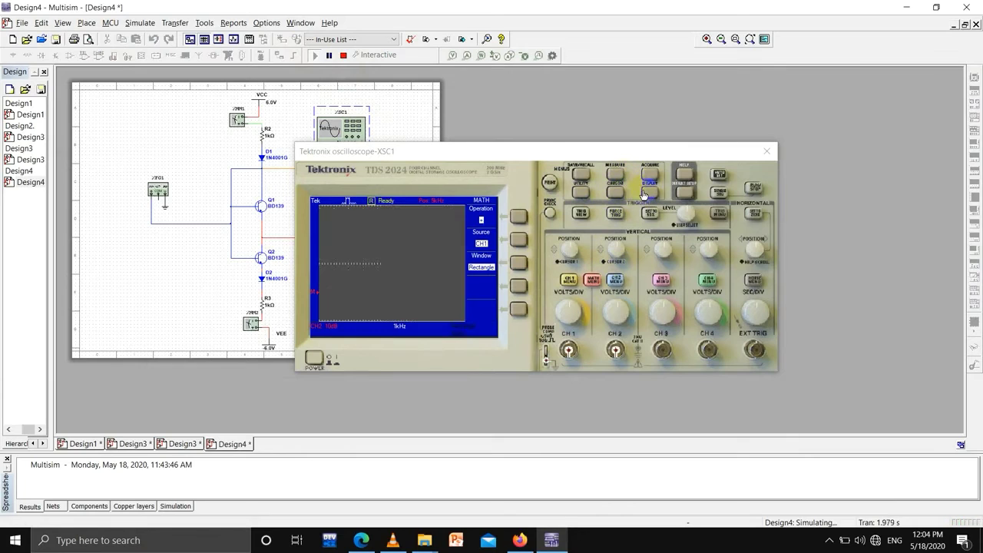
left_click(643, 193)
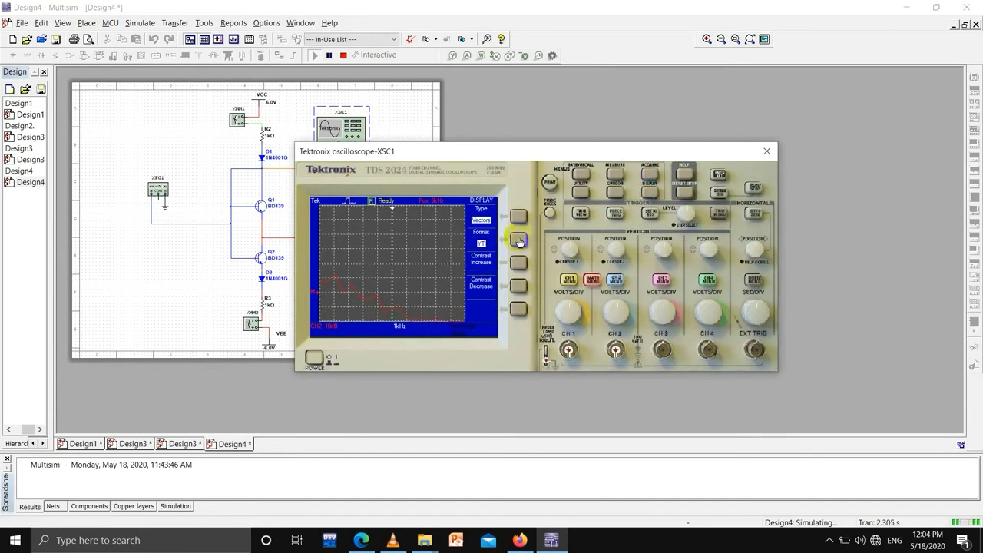
left_click(594, 281)
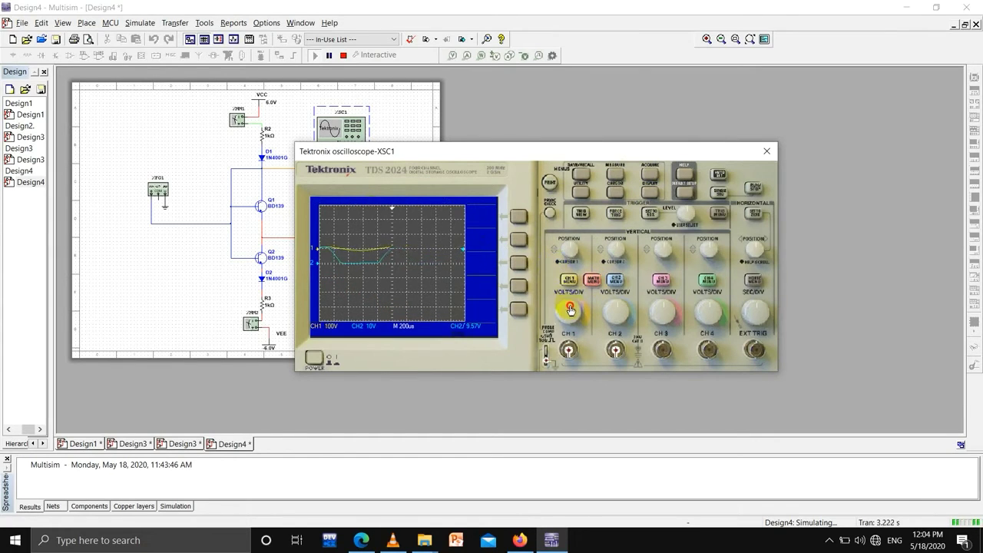
left_click_drag(570, 307, 561, 309)
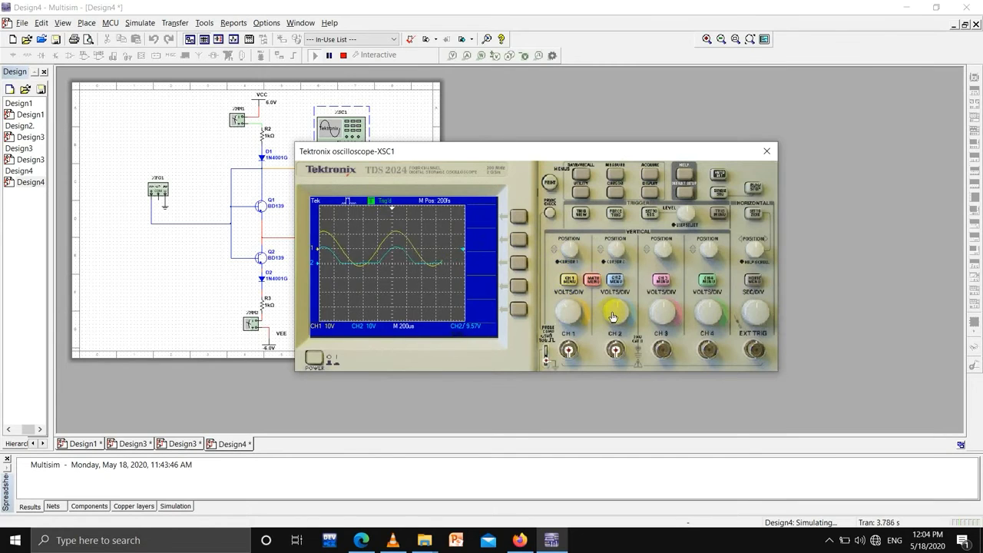
left_click_drag(613, 316, 608, 312)
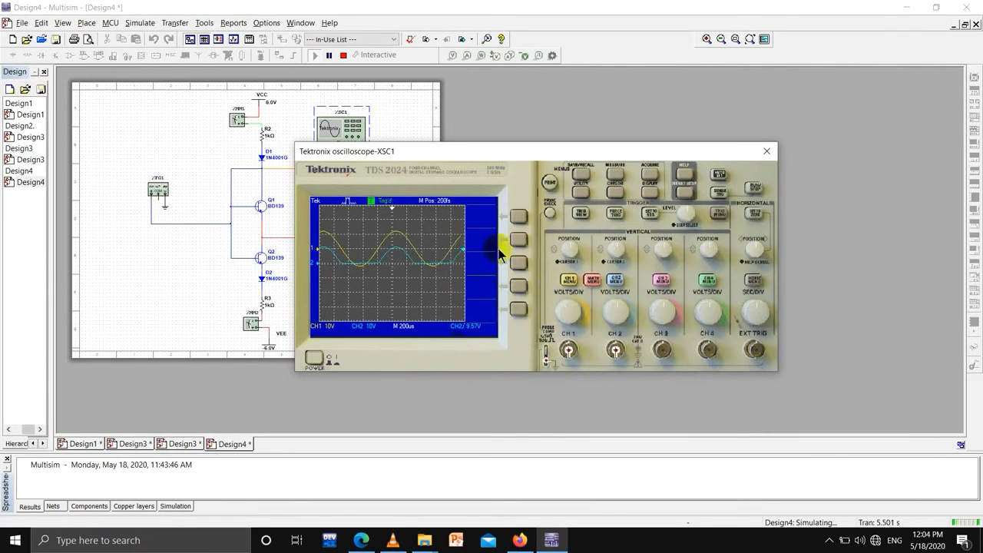
Set the first measurement of oscilloscope XSC1 to the mean of CH1 and return to the measurement list
left_click(617, 176)
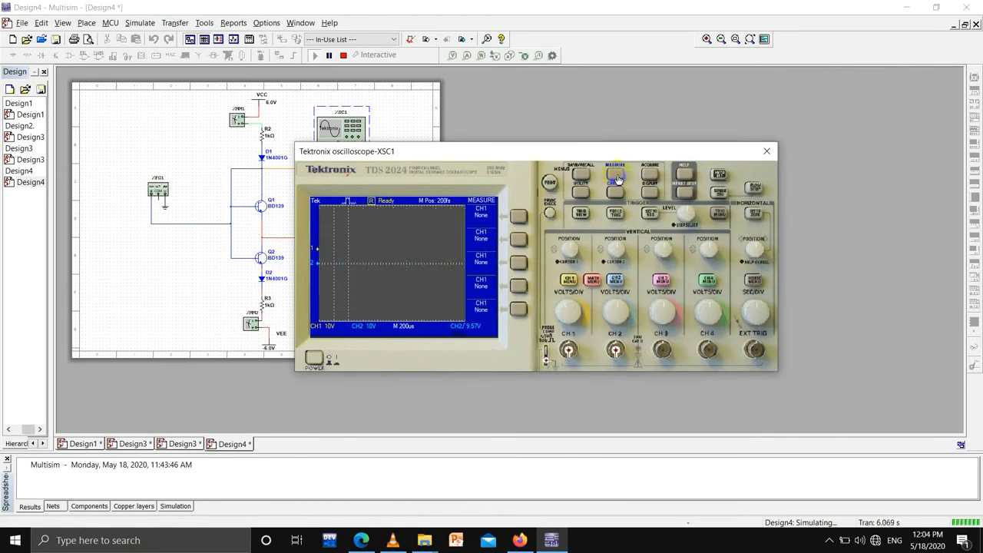
left_click(519, 218)
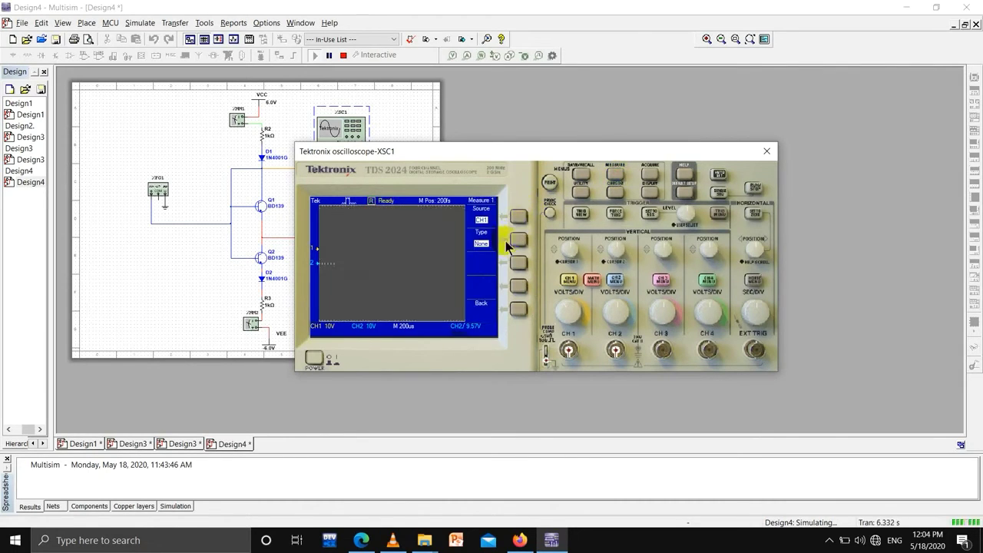
left_click(517, 240)
left_click(516, 241)
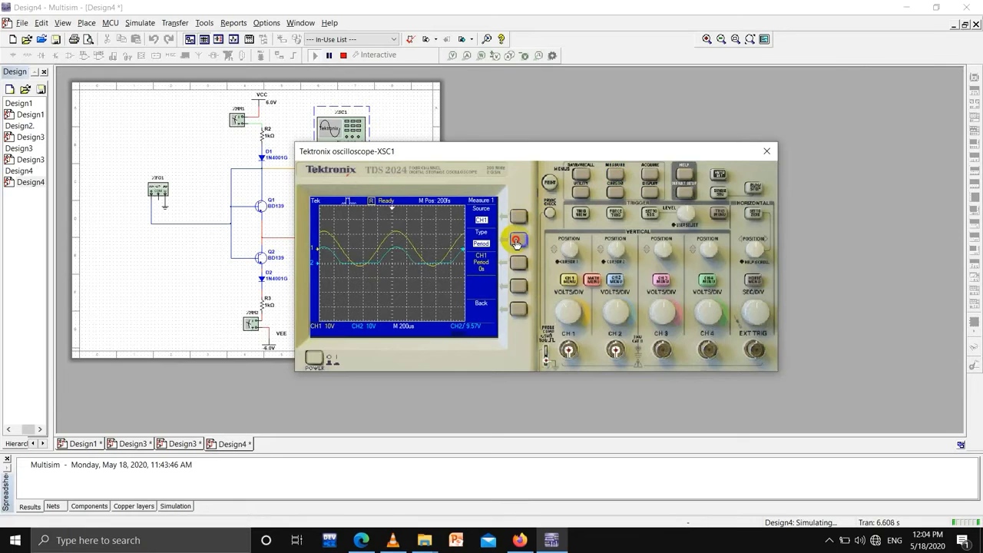
left_click(517, 310)
Set the second measurement to the mean of CH2, then close the oscilloscope and stop the simulation
left_click(517, 240)
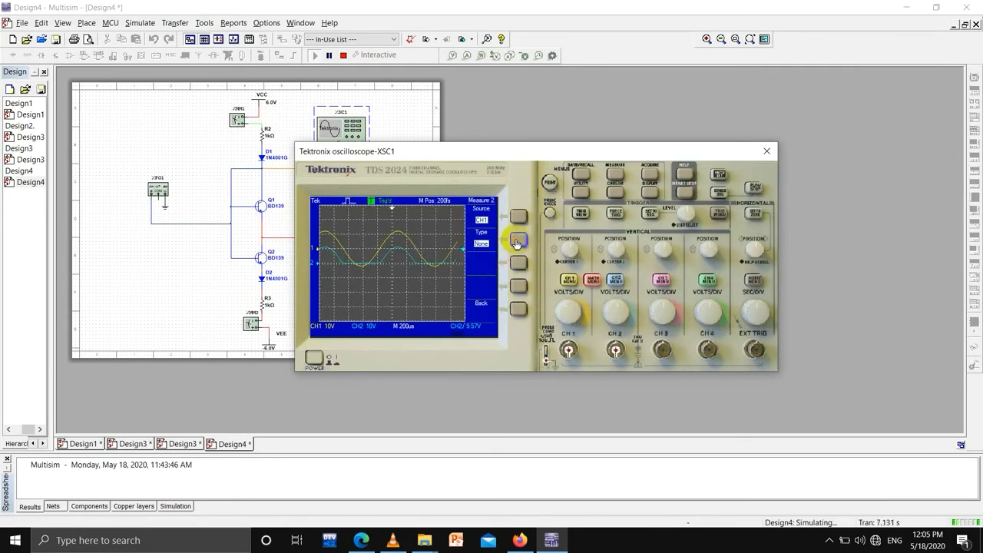
left_click(517, 218)
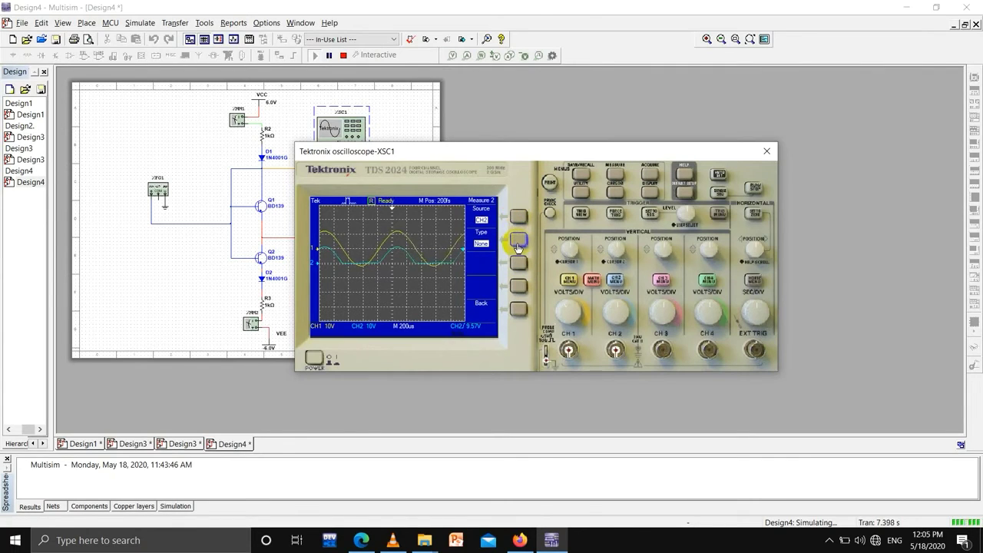
left_click(518, 244)
left_click(518, 243)
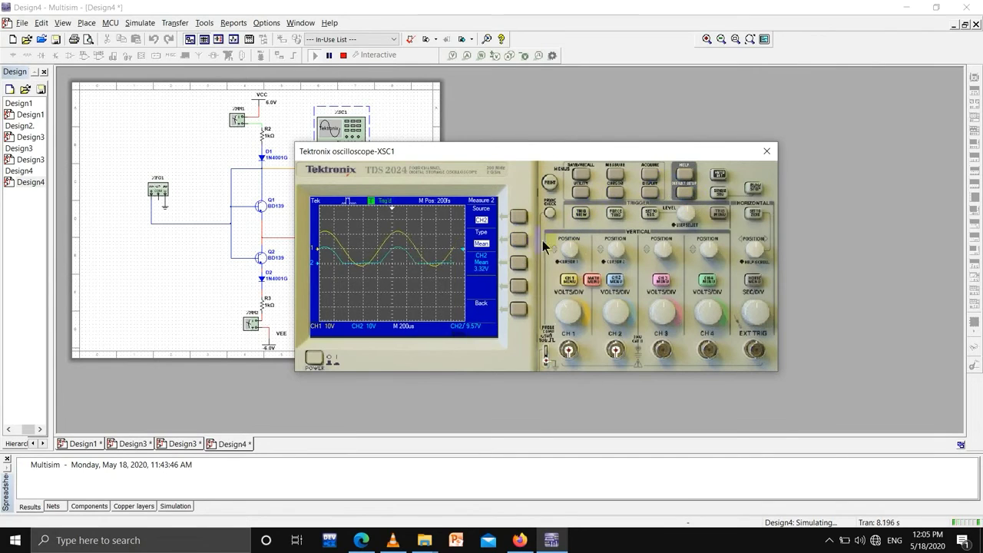
left_click(519, 308)
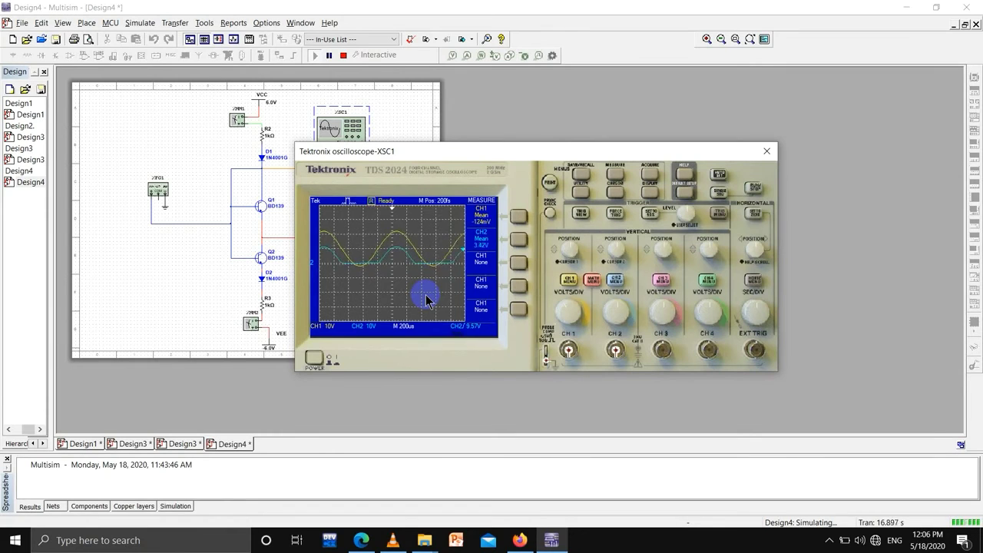
left_click(766, 150)
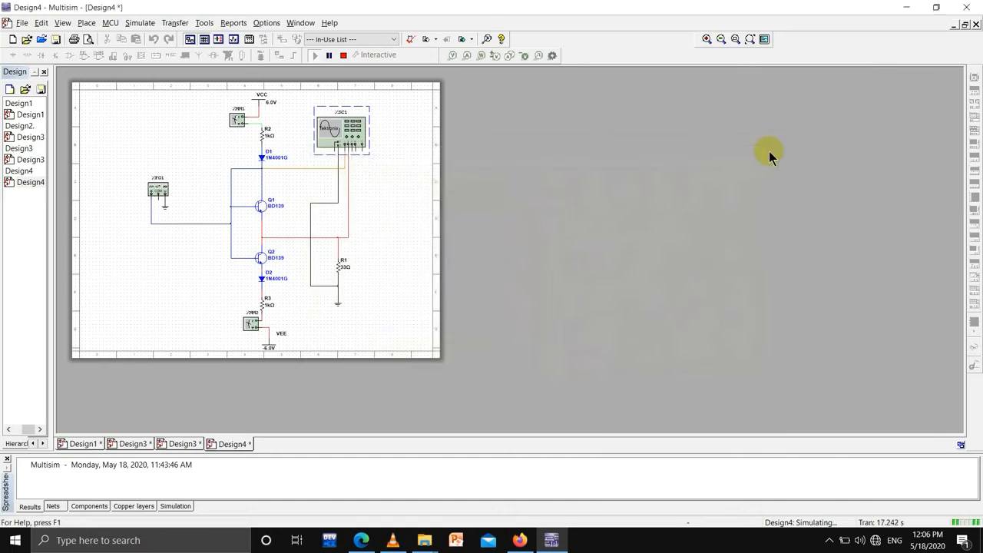
left_click(343, 56)
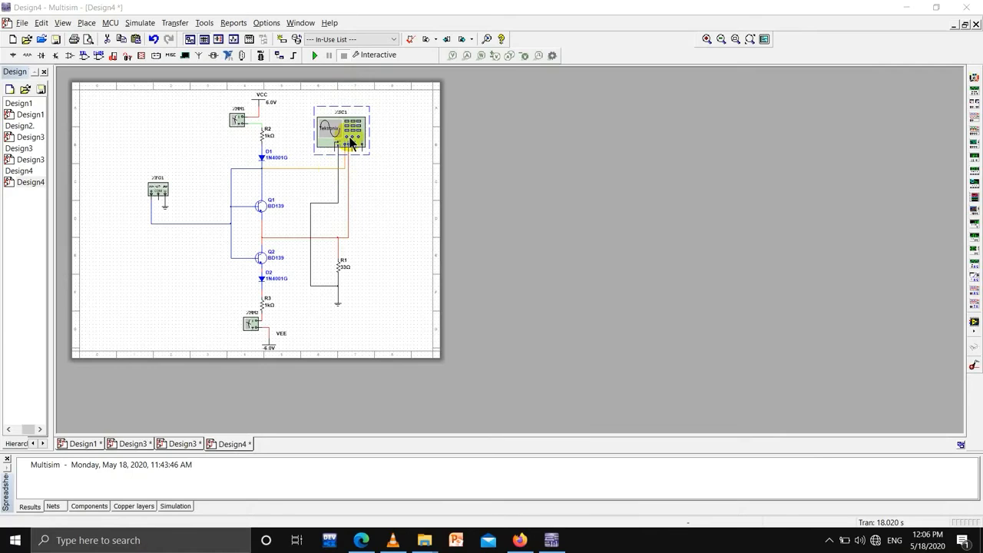
Run the simulation with oscilloscope XSC1 showing the FFT of CH1, then of CH2, and close and stop it
double_click(349, 140)
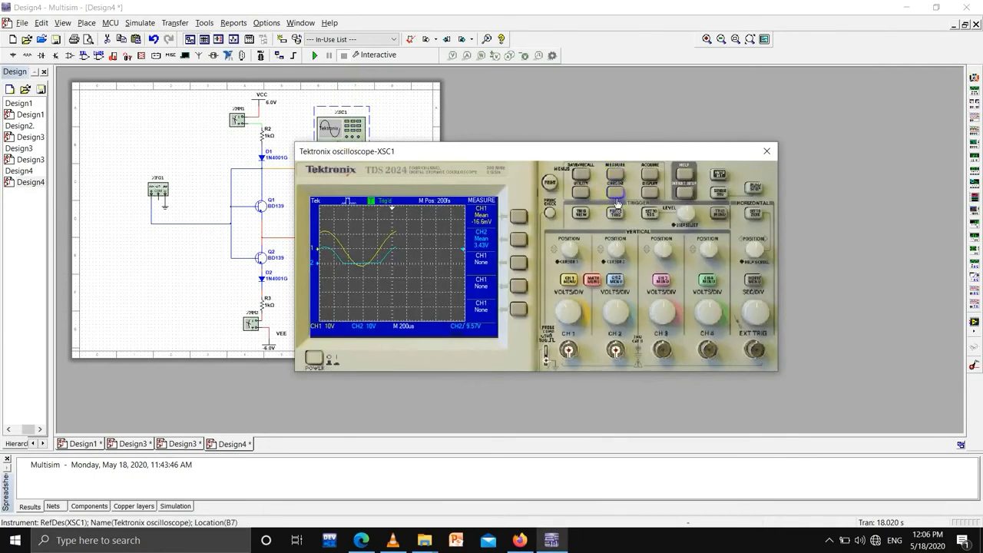
left_click(592, 281)
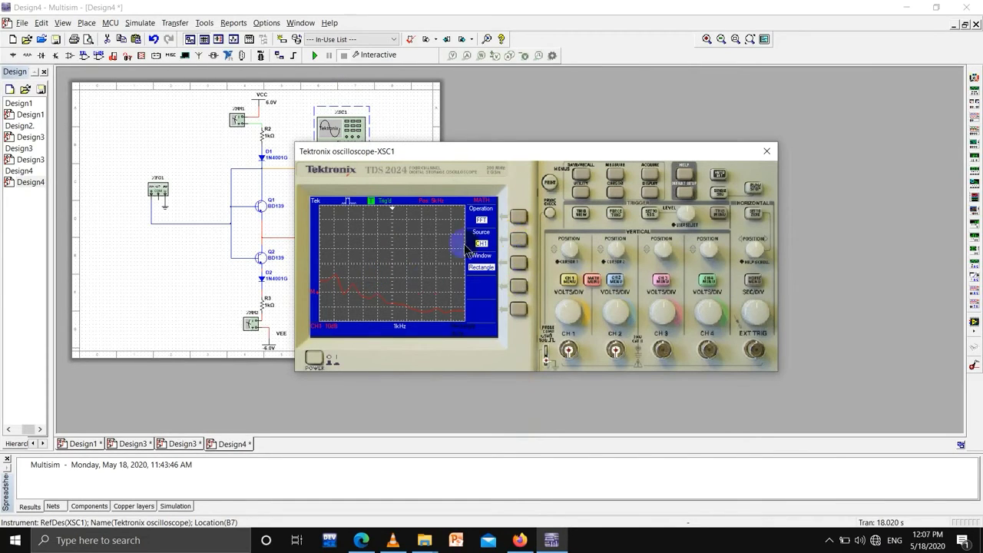
left_click(313, 56)
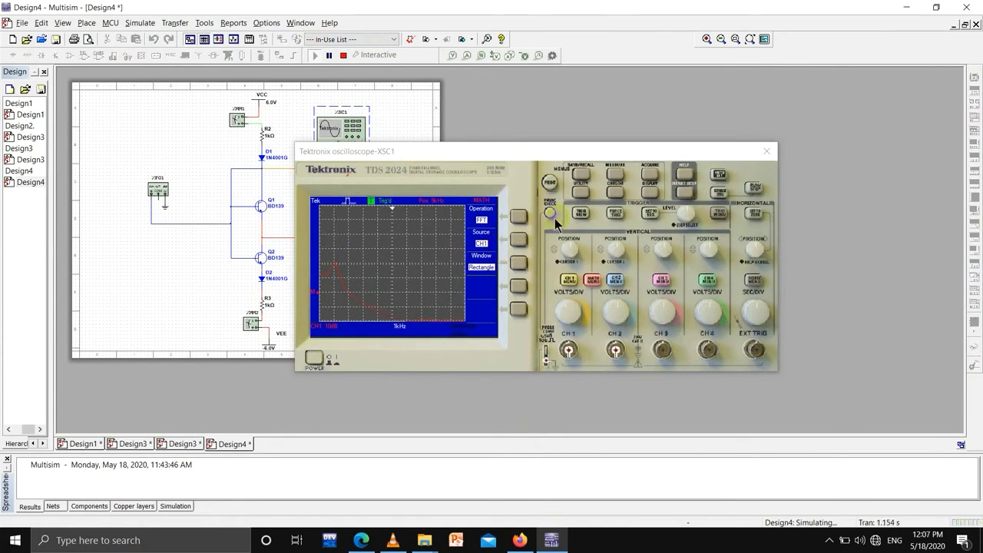
left_click(520, 240)
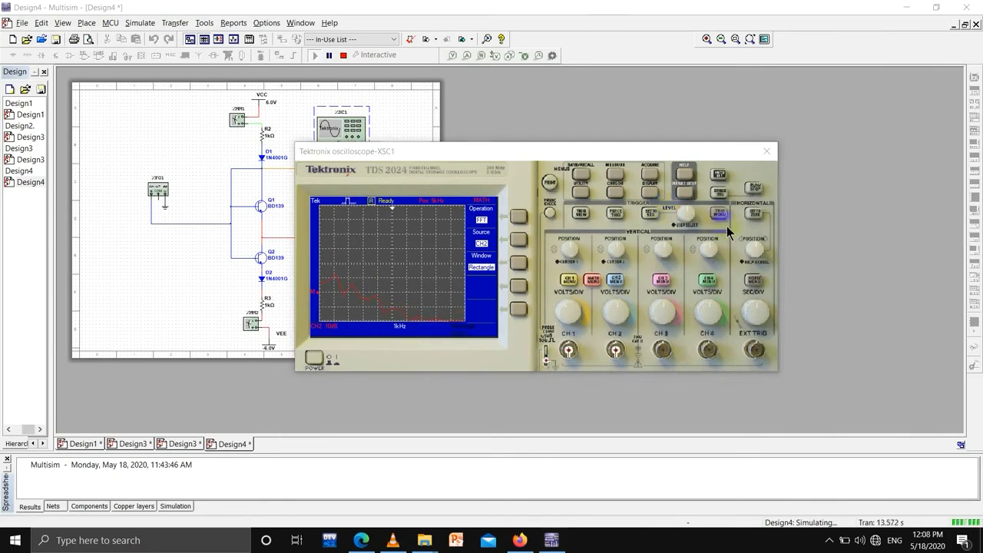
left_click(767, 154)
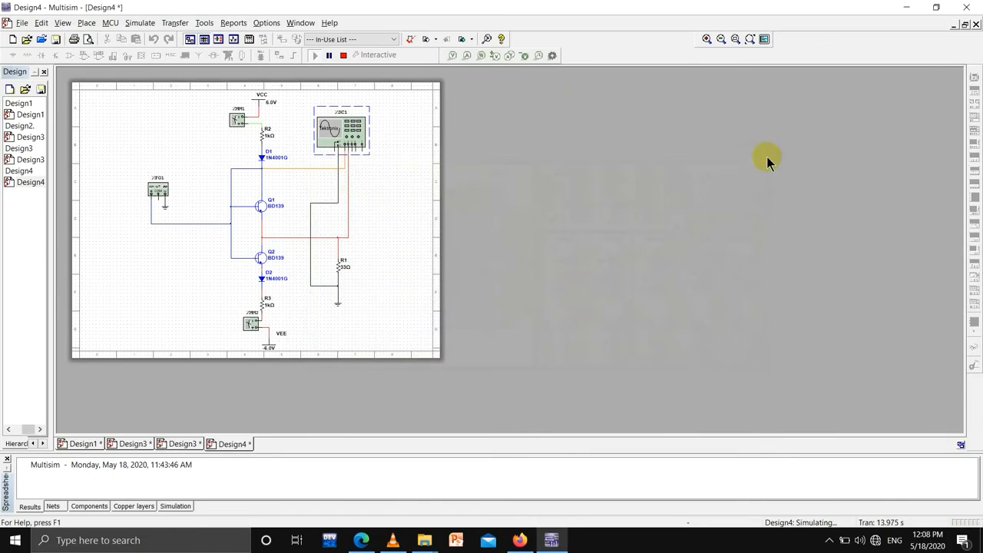
left_click(343, 55)
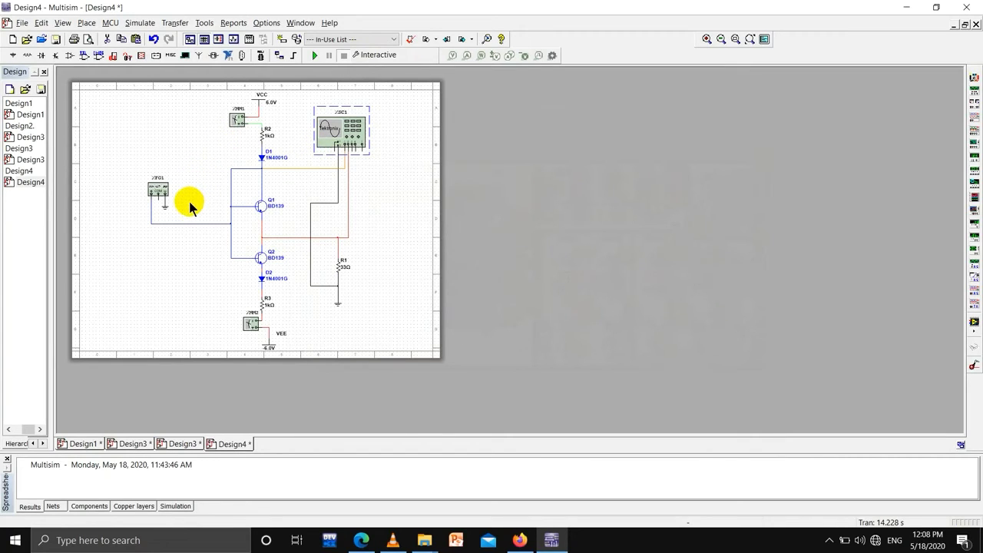
Set the amplitude of function generator XFG1 to 45 and close its window
double_click(163, 191)
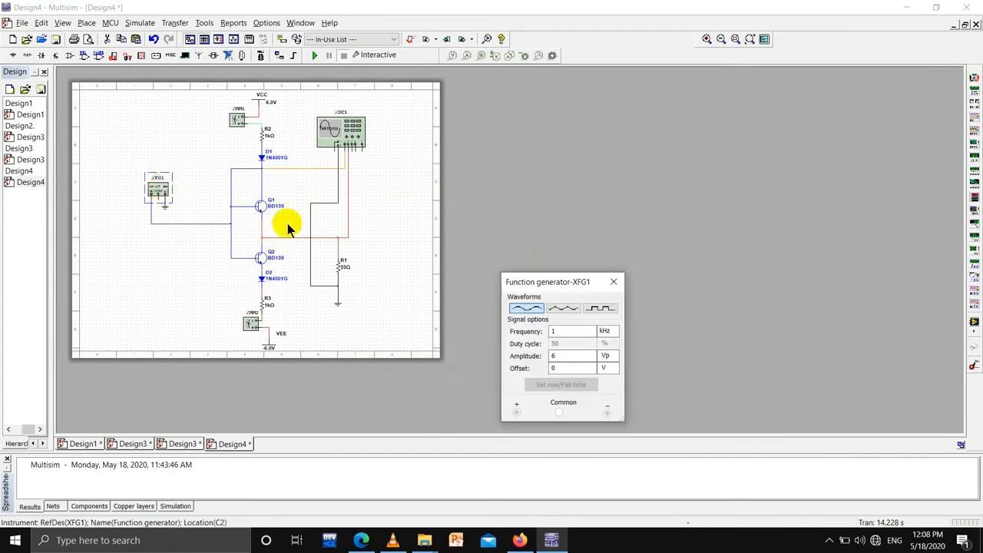
left_click(566, 357)
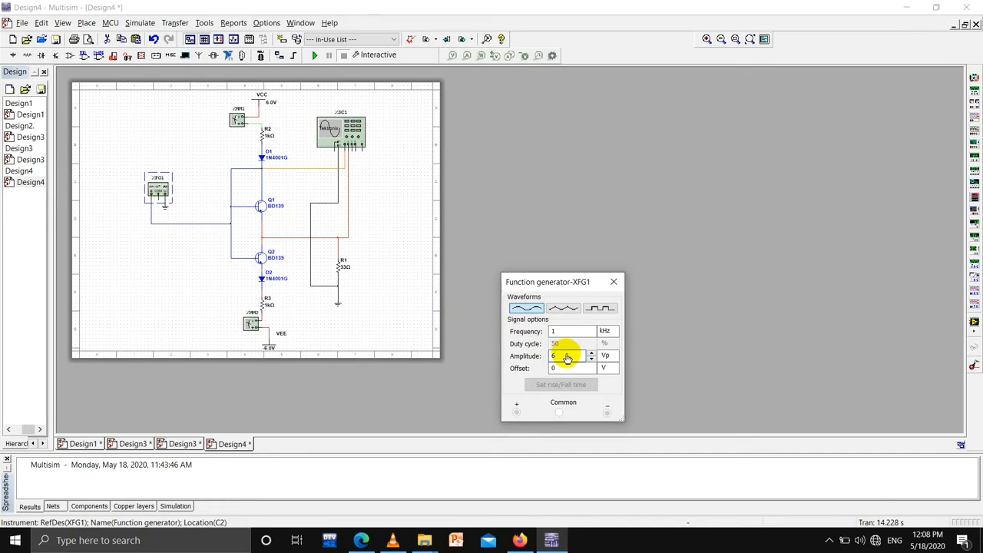
type("45")
left_click(614, 282)
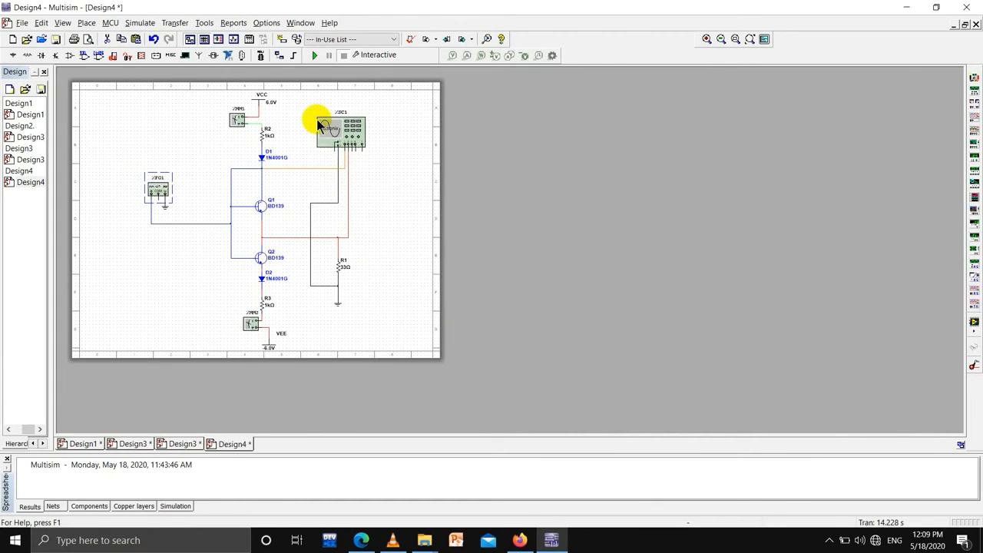
Reopen oscilloscope XSC1, place it clear of the transistors and load in the schematic, and restart the simulation
double_click(336, 132)
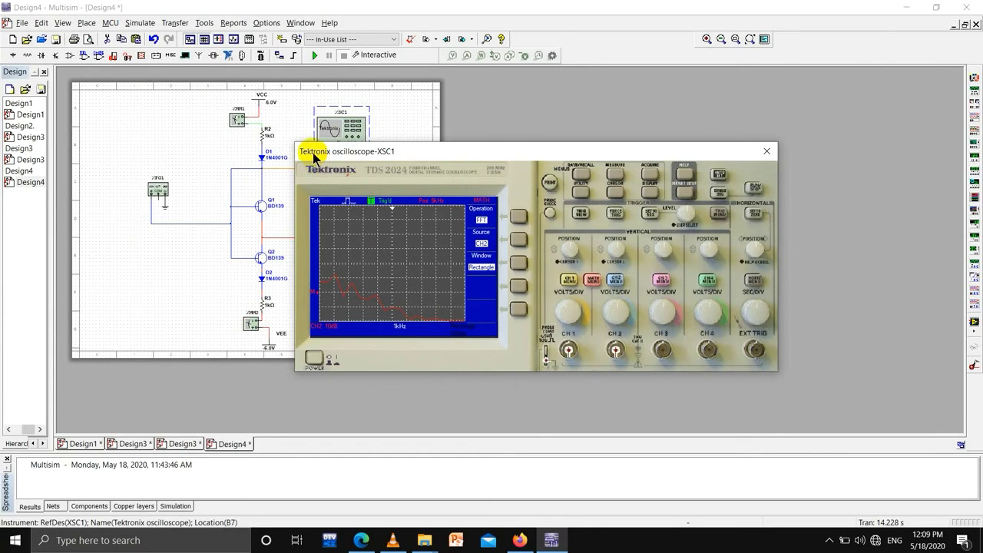
left_click_drag(311, 153, 436, 144)
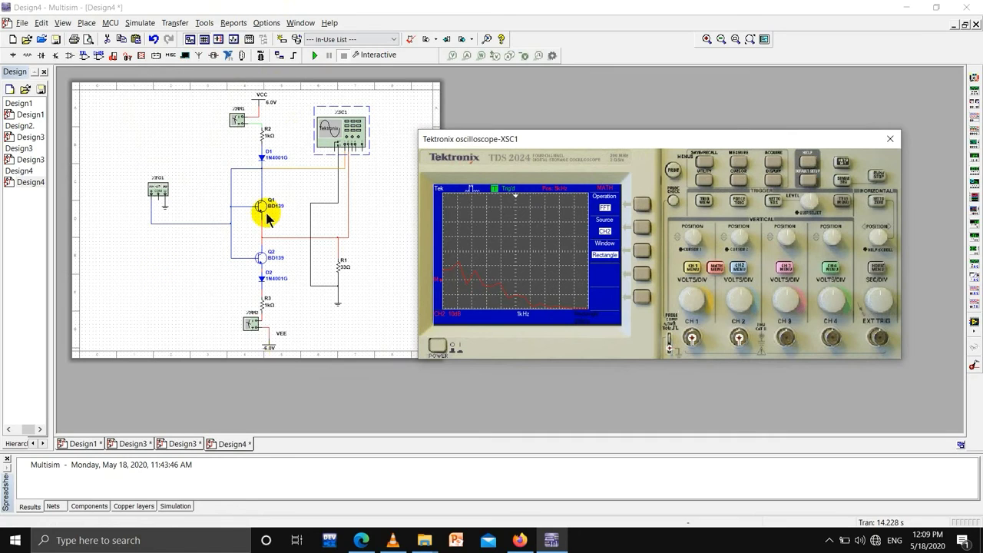
left_click(313, 61)
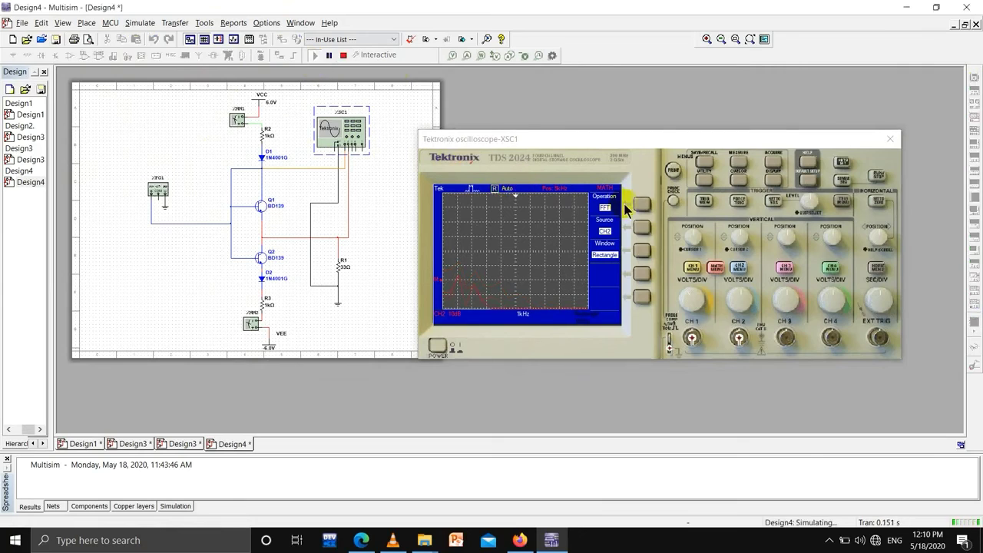
Turn off the FFT math trace on oscilloscope XSC1 and return to the CH1 and CH2 time waveforms
left_click(773, 182)
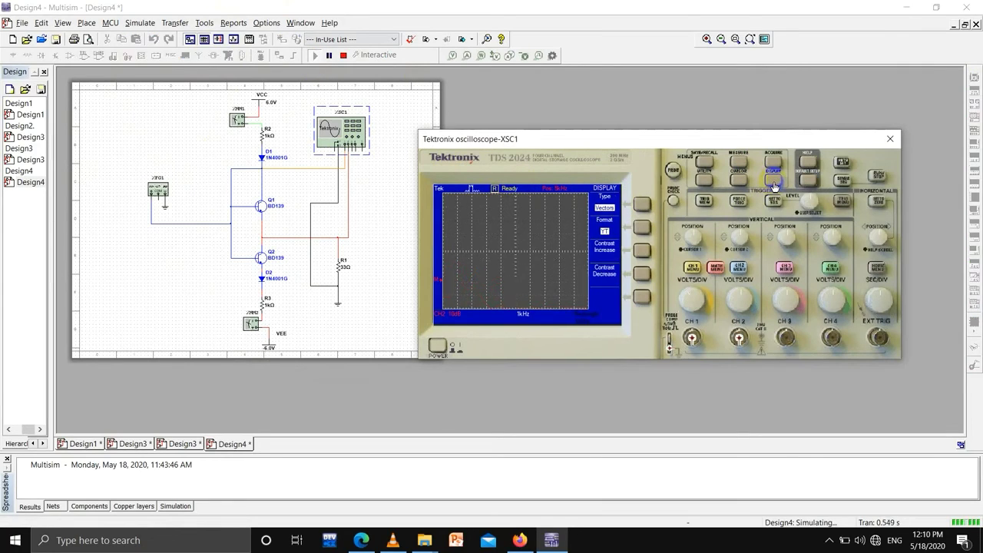
left_click(736, 162)
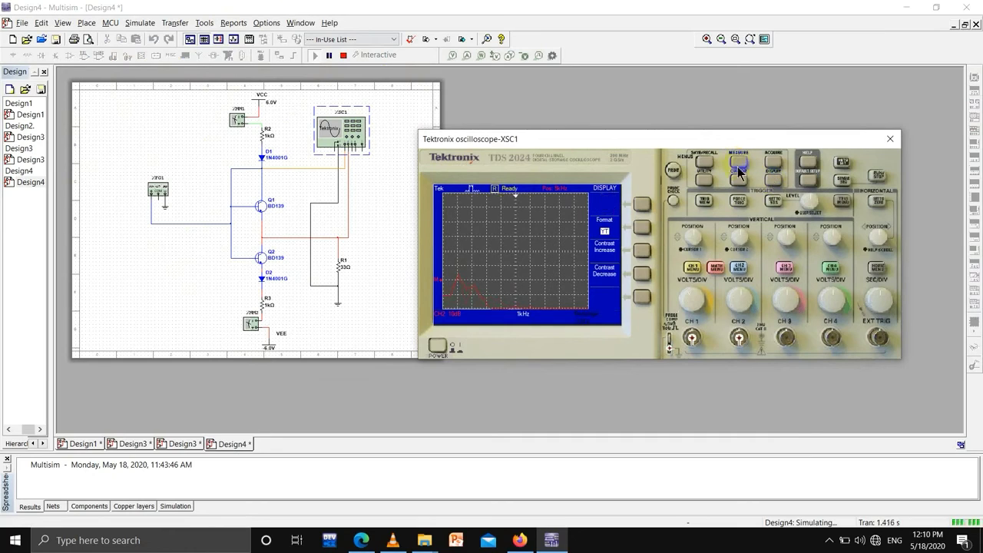
left_click(716, 268)
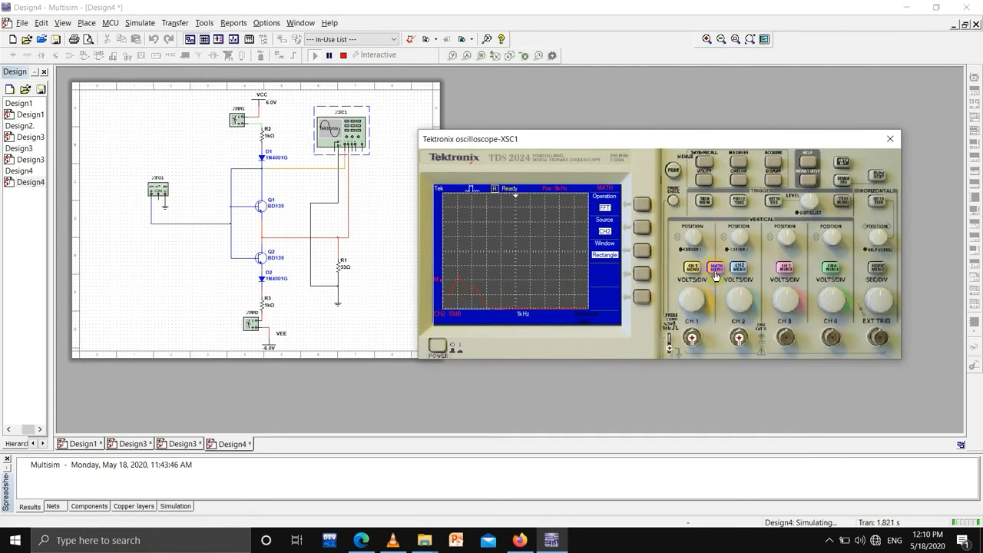
left_click(715, 271)
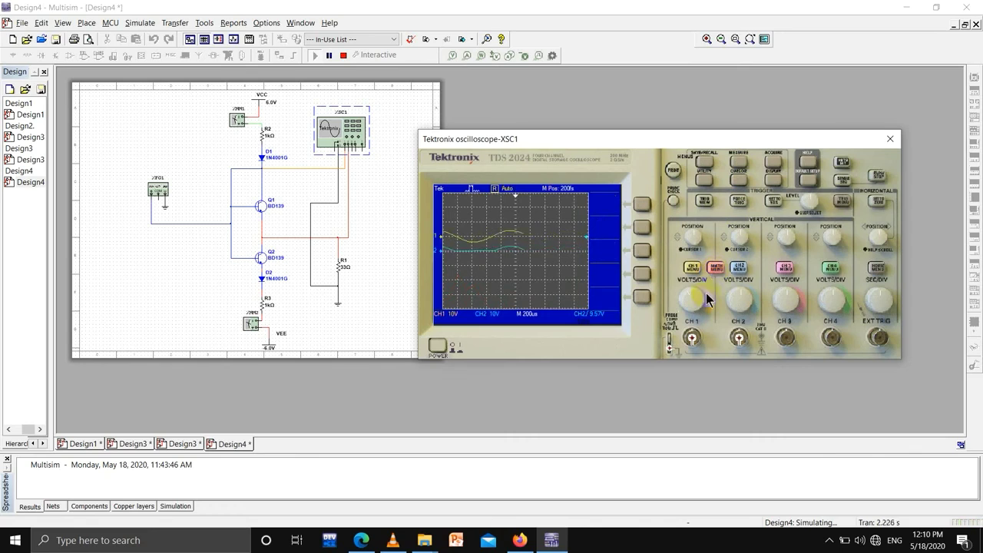
Try a vertical scale of 100 V per division for CH1 and return it to 10 V
left_click(694, 298)
left_click(695, 298)
left_click(696, 297)
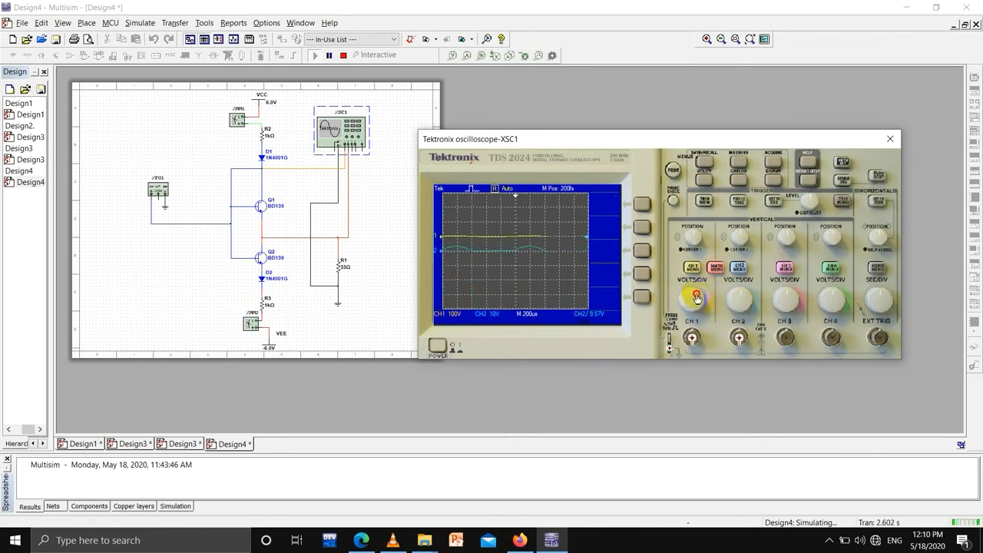
left_click(692, 299)
left_click(691, 301)
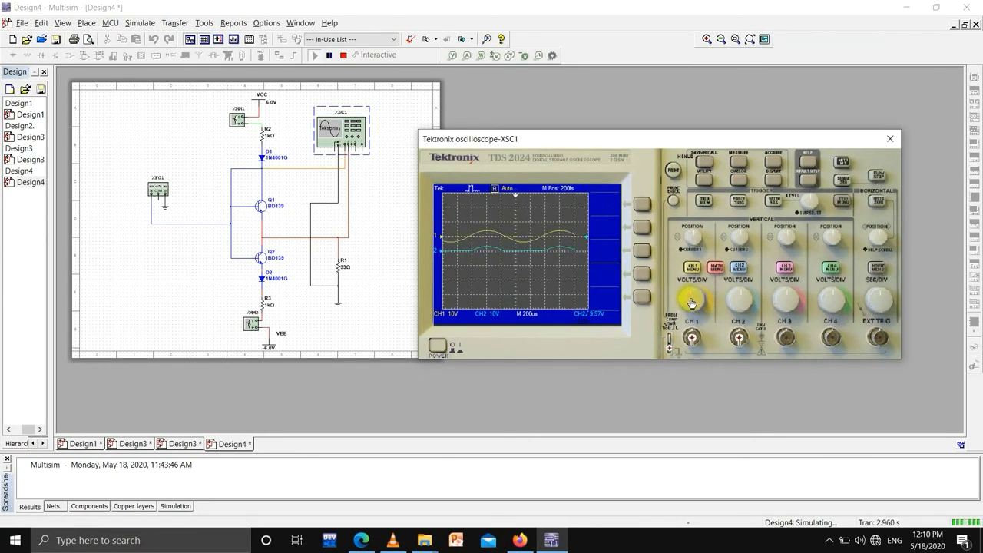
Set the vertical scale of CH2 to 2 V per division
left_click(738, 298)
left_click(738, 299)
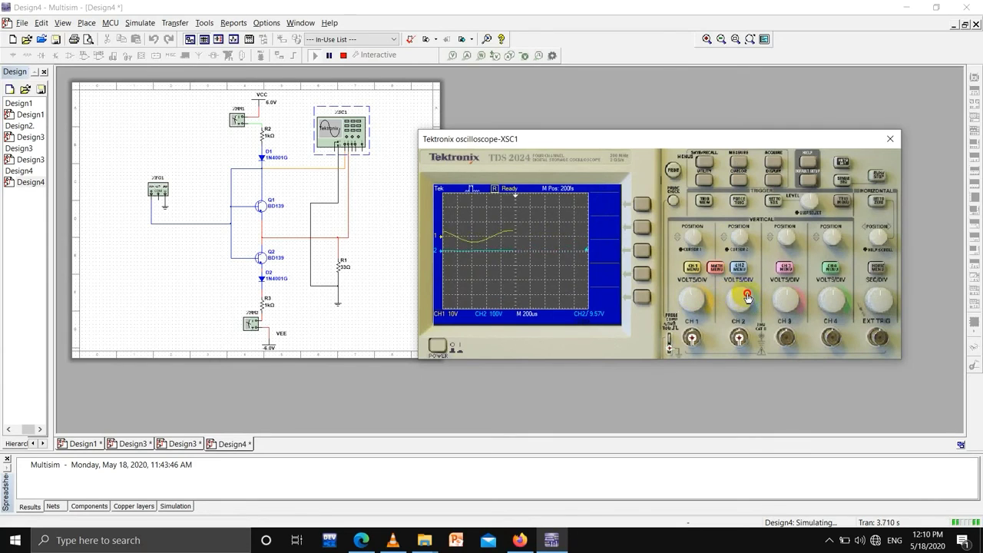
left_click(737, 300)
left_click(736, 301)
left_click_drag(735, 300, 737, 297)
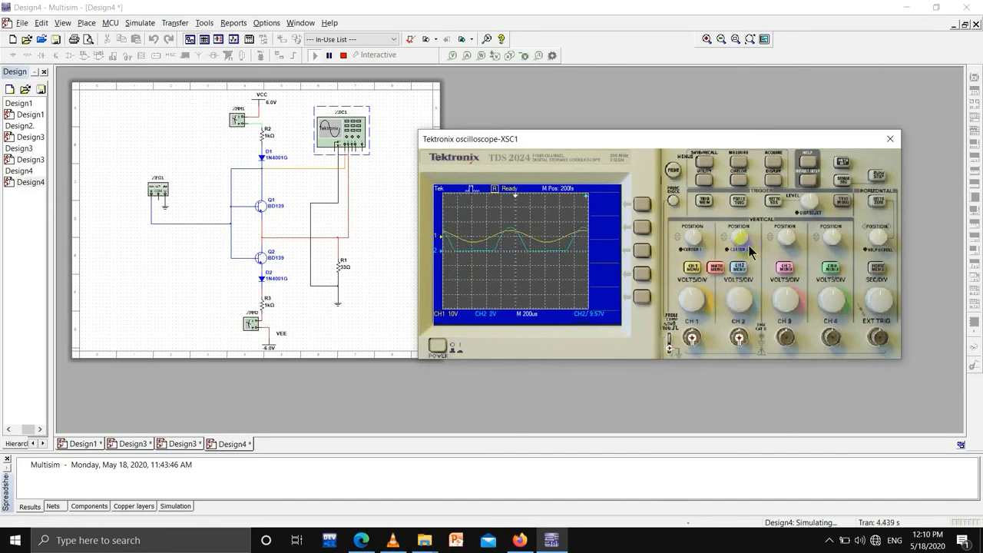
Lower the CH1 trace to near the CH2 baseline, then close the oscilloscope and stop the simulation
left_click(693, 241)
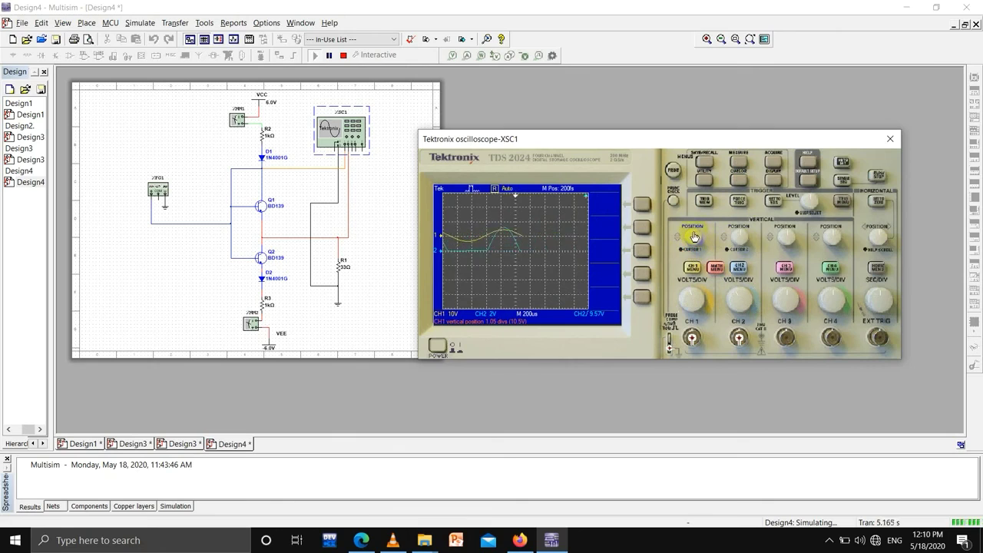
mouse_move(694, 235)
left_mouse_down()
mouse_move(683, 236)
mouse_move(684, 250)
left_mouse_up()
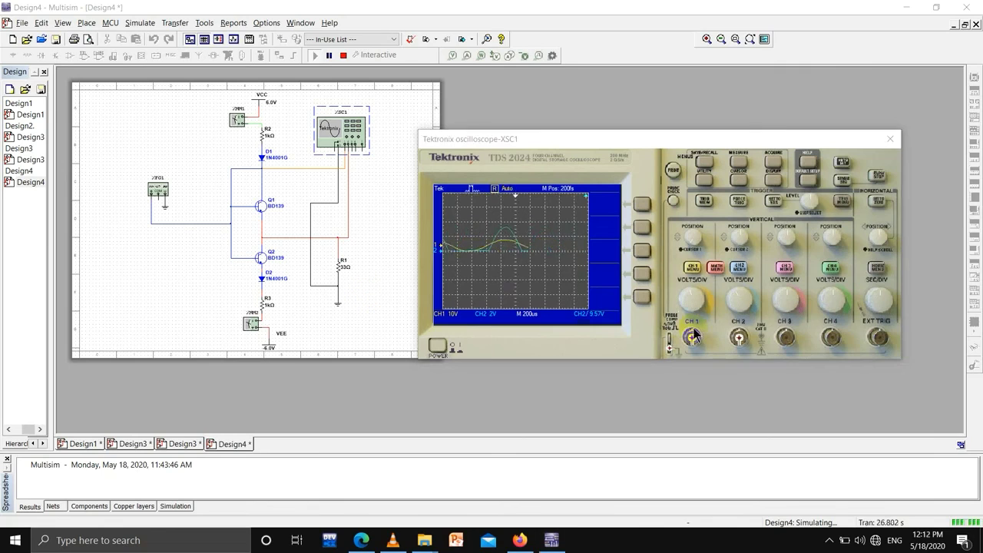
left_click(892, 140)
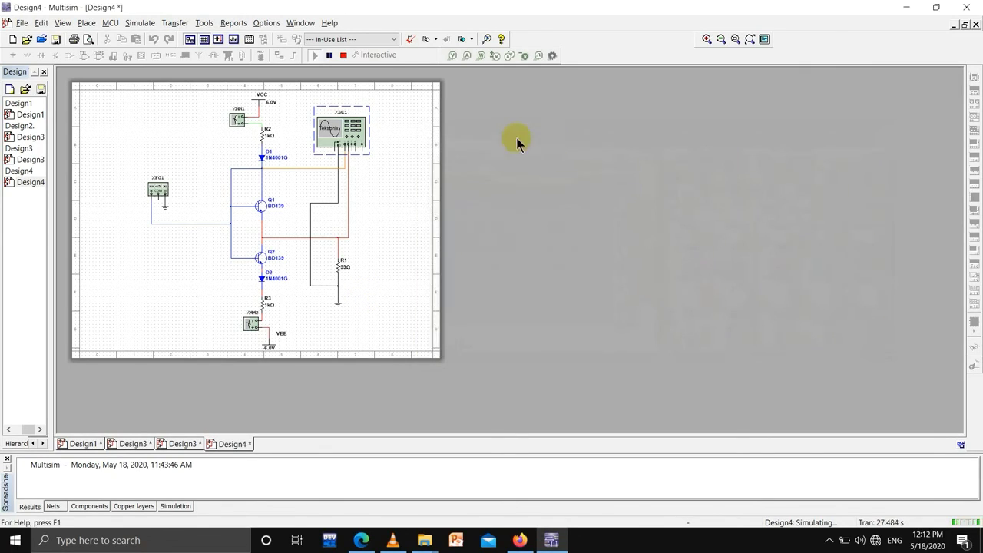
left_click(344, 55)
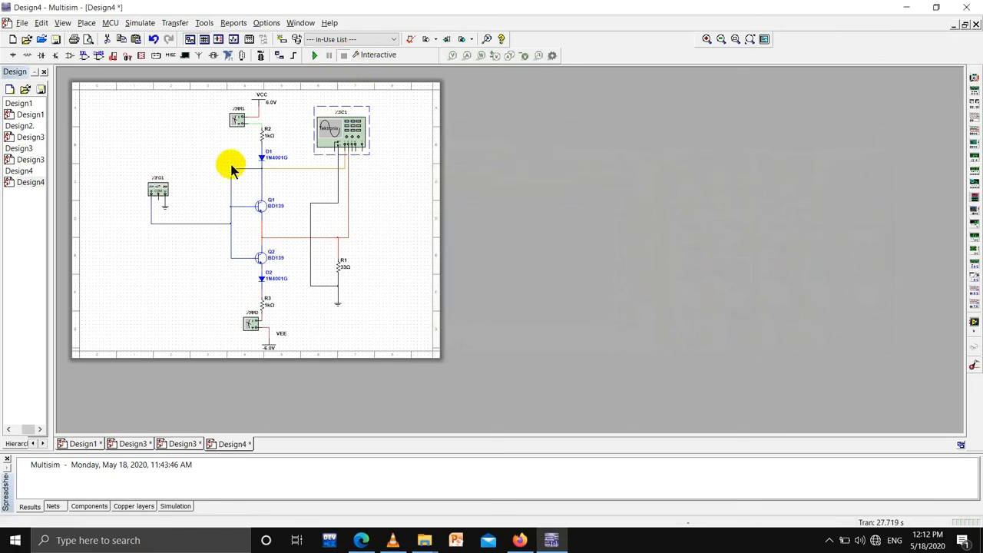